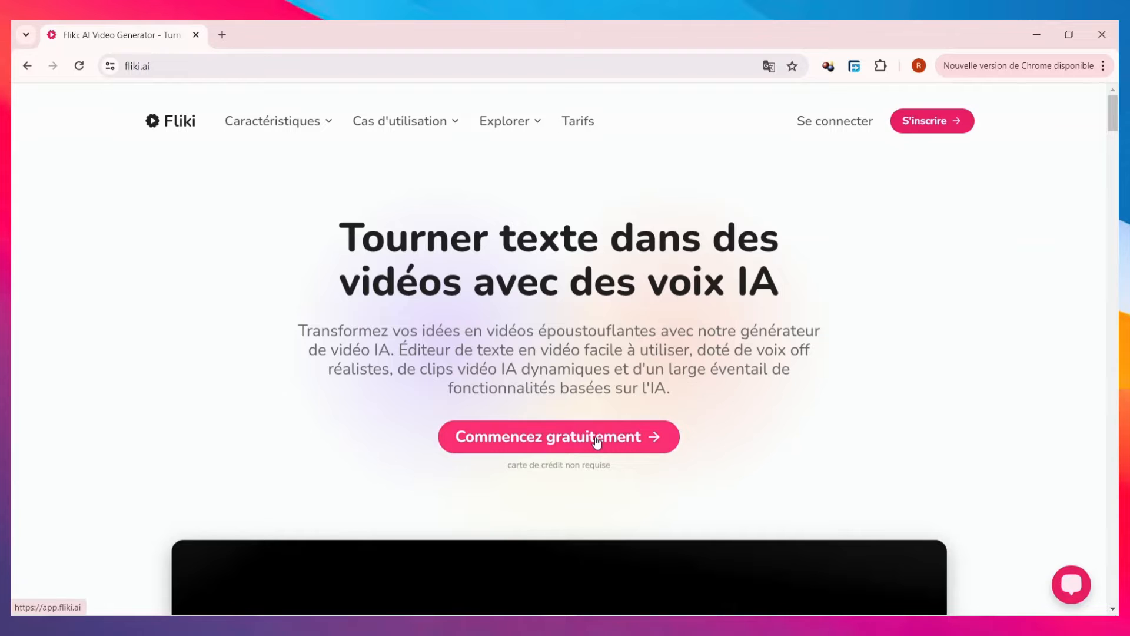
# Start for free on Fliki, sign up with the existing Google account, and dismiss the tutorials
pyautogui.click(597, 442)
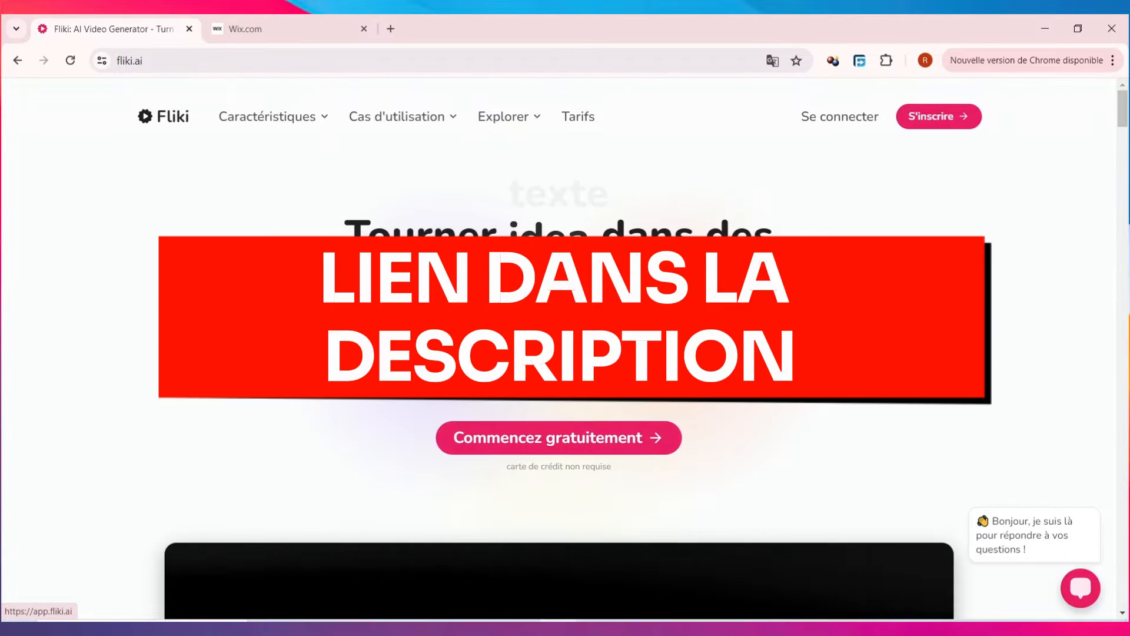
pyautogui.click(559, 437)
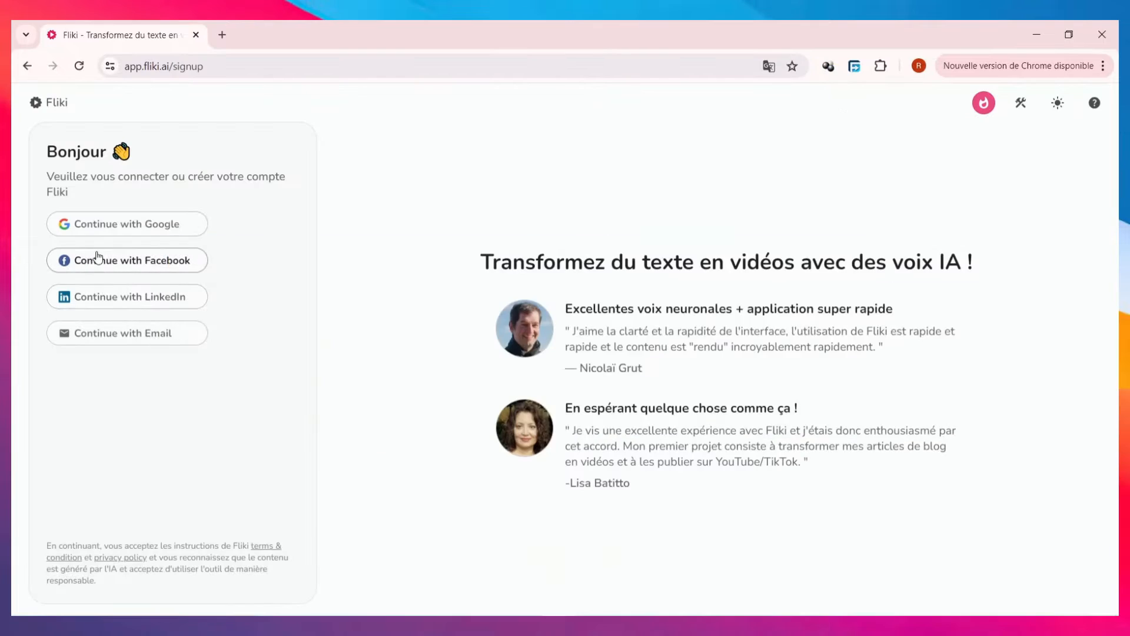
pyautogui.click(136, 227)
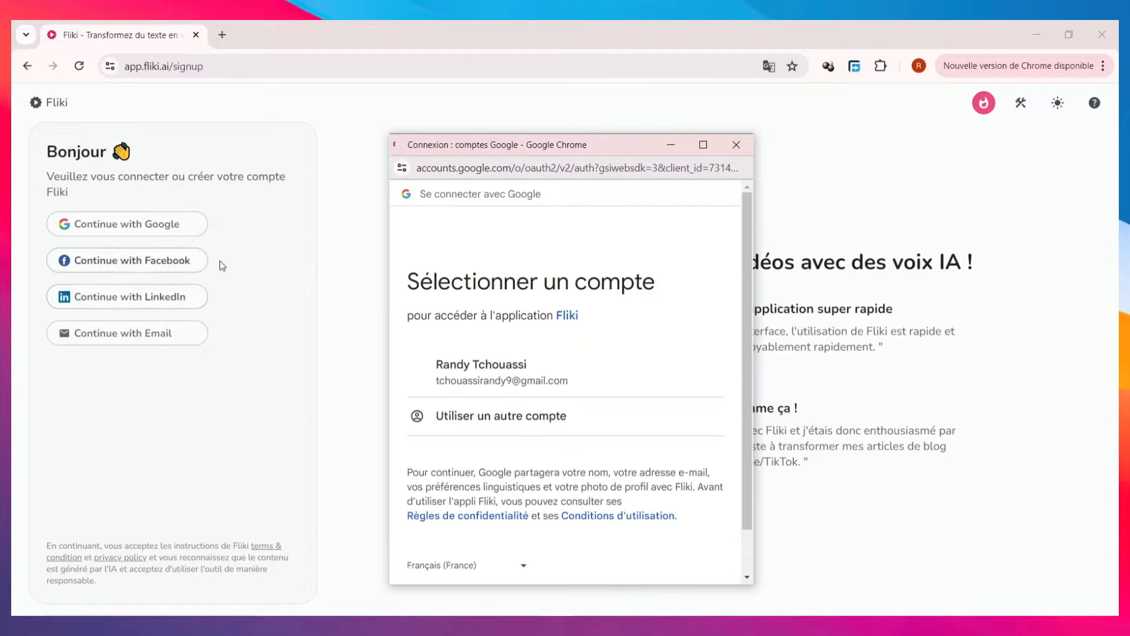
pyautogui.click(540, 364)
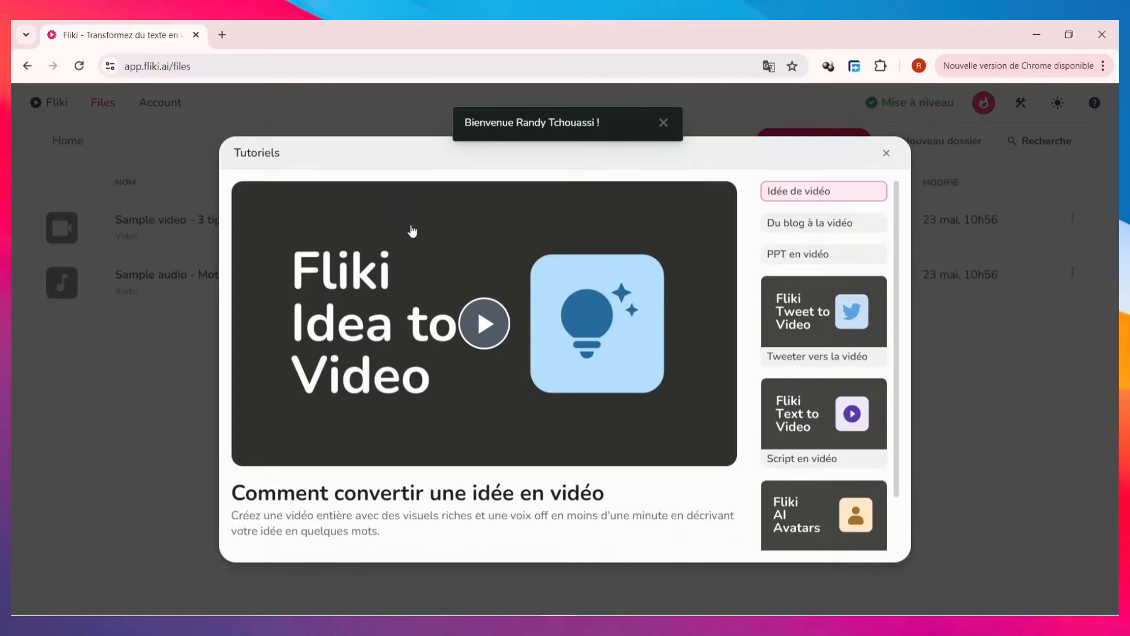
pyautogui.press('Escape')
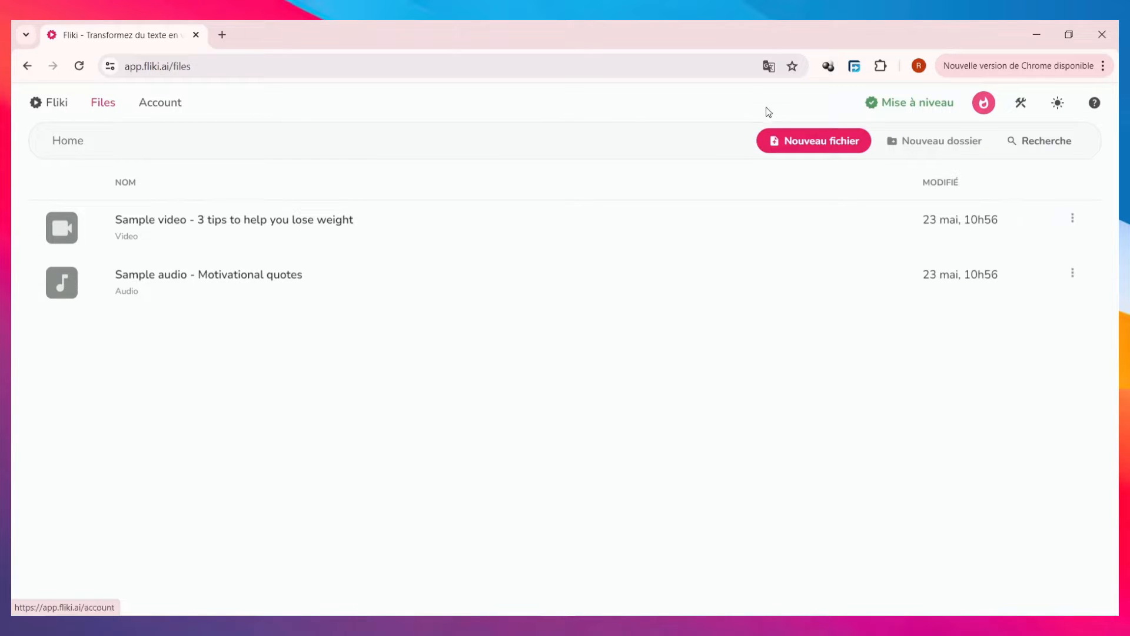
# Begin a new video file named BARCELONE with Français as the language and France as the dialect
pyautogui.click(803, 142)
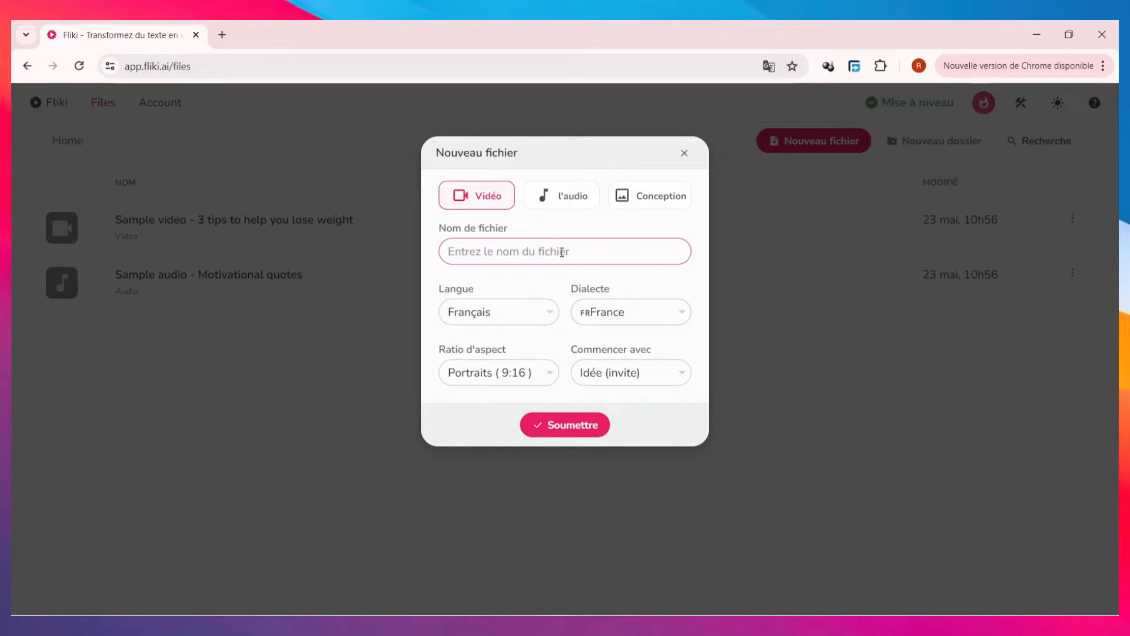
pyautogui.write('BZR')
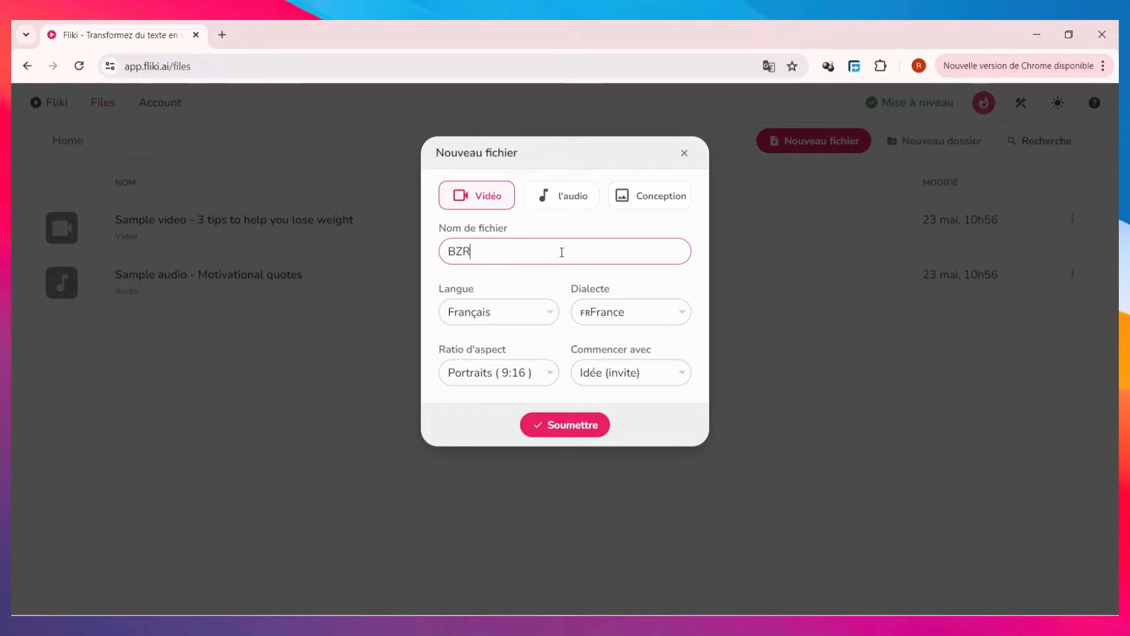
pyautogui.write('RCELONE')
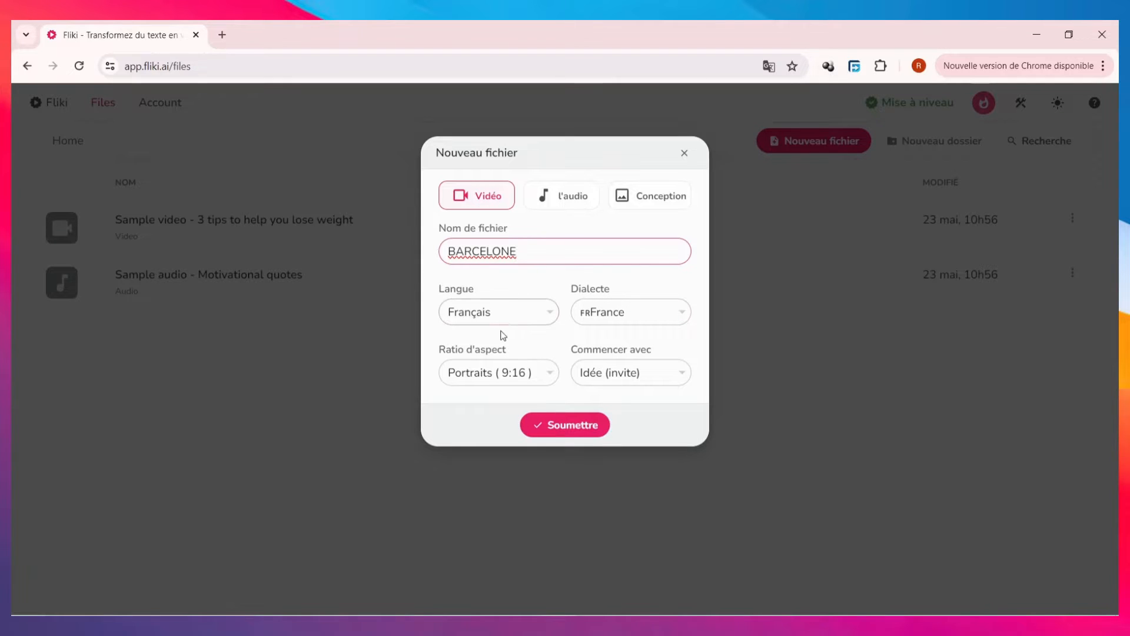
pyautogui.click(510, 312)
pyautogui.scroll(-5, 500, 436)
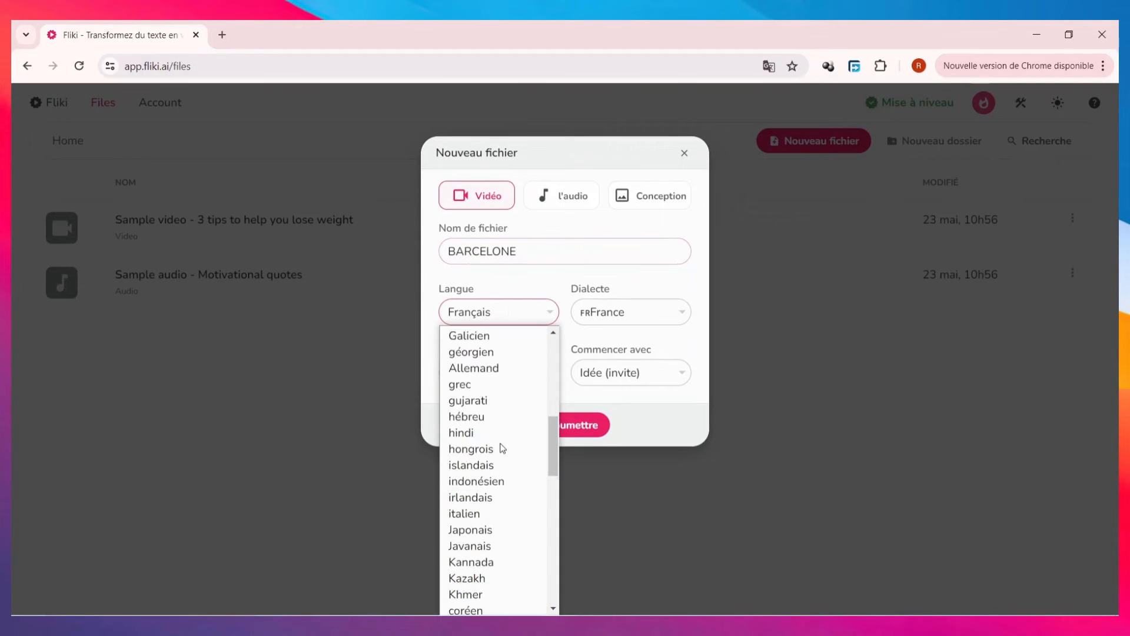
pyautogui.click(645, 305)
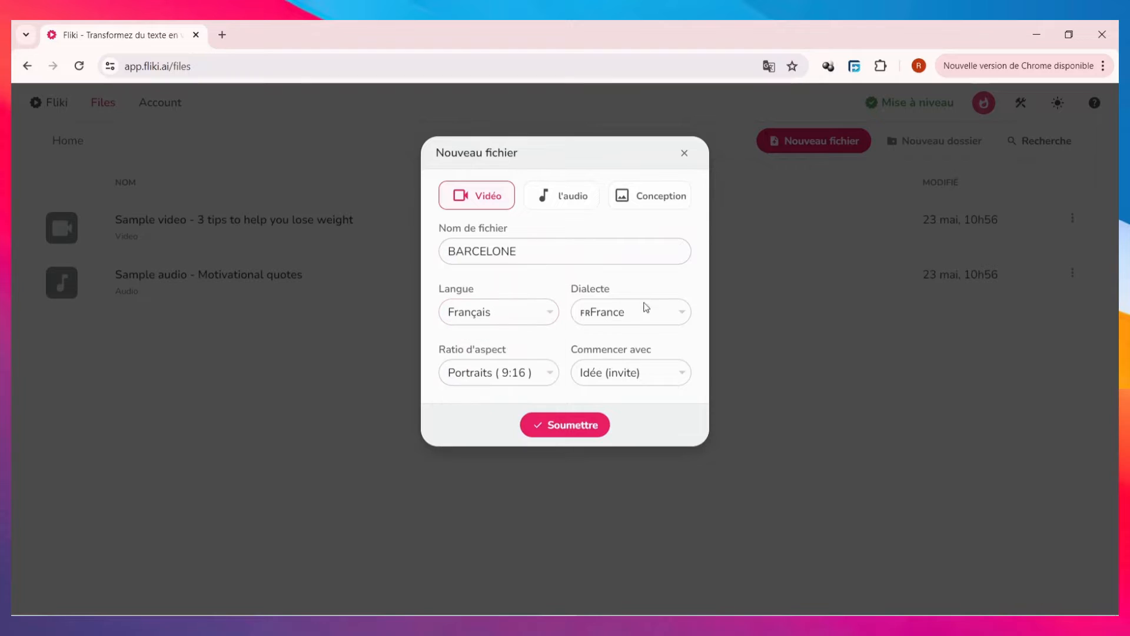
pyautogui.click(652, 313)
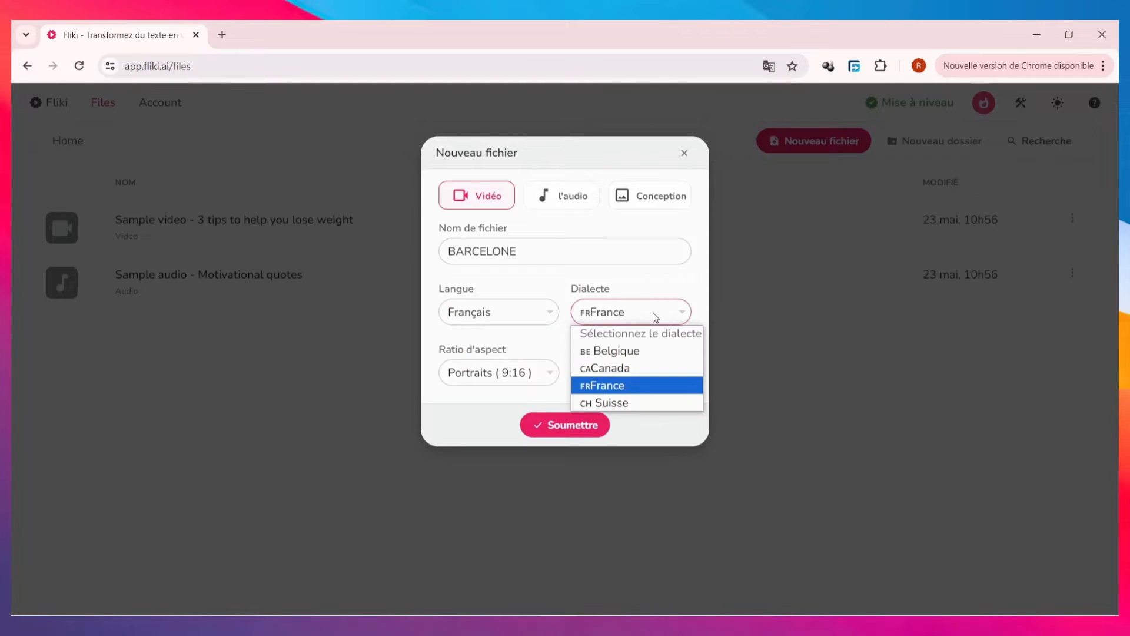
pyautogui.click(632, 394)
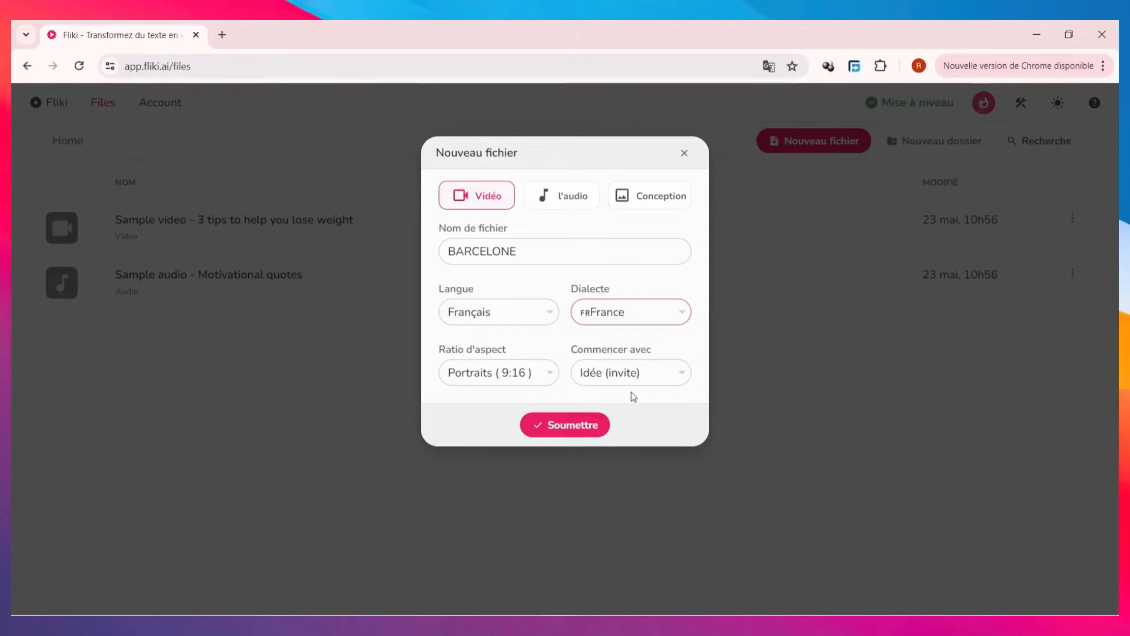
# Set the aspect ratio to Paysage (16:9), keep Idée (invite) as the starting point, and create the file
pyautogui.click(538, 370)
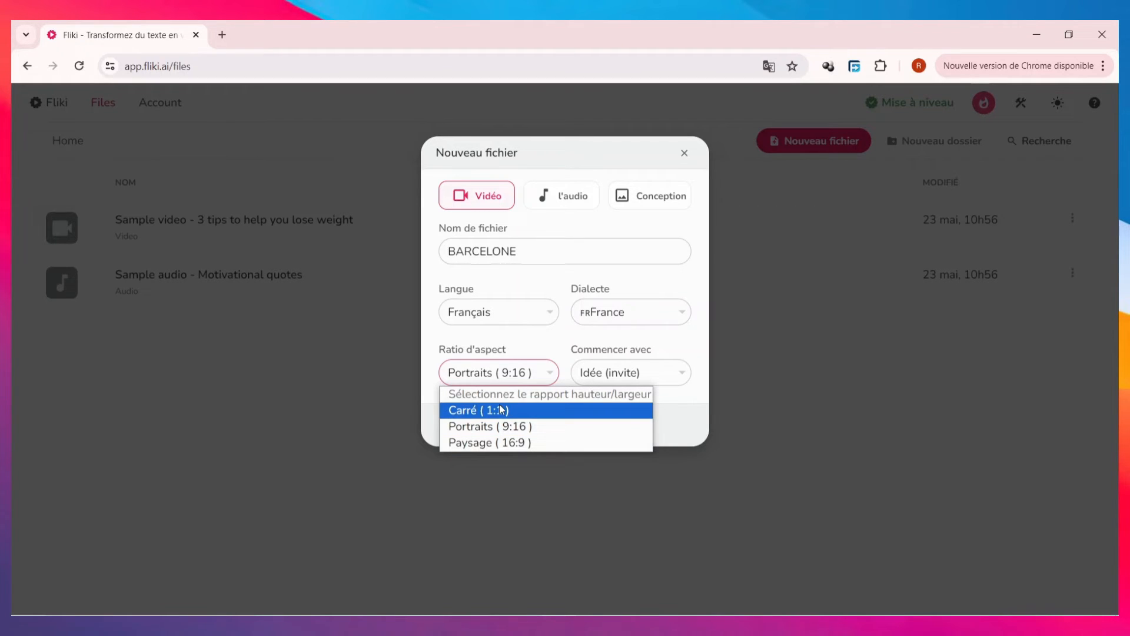
pyautogui.click(522, 444)
pyautogui.click(660, 378)
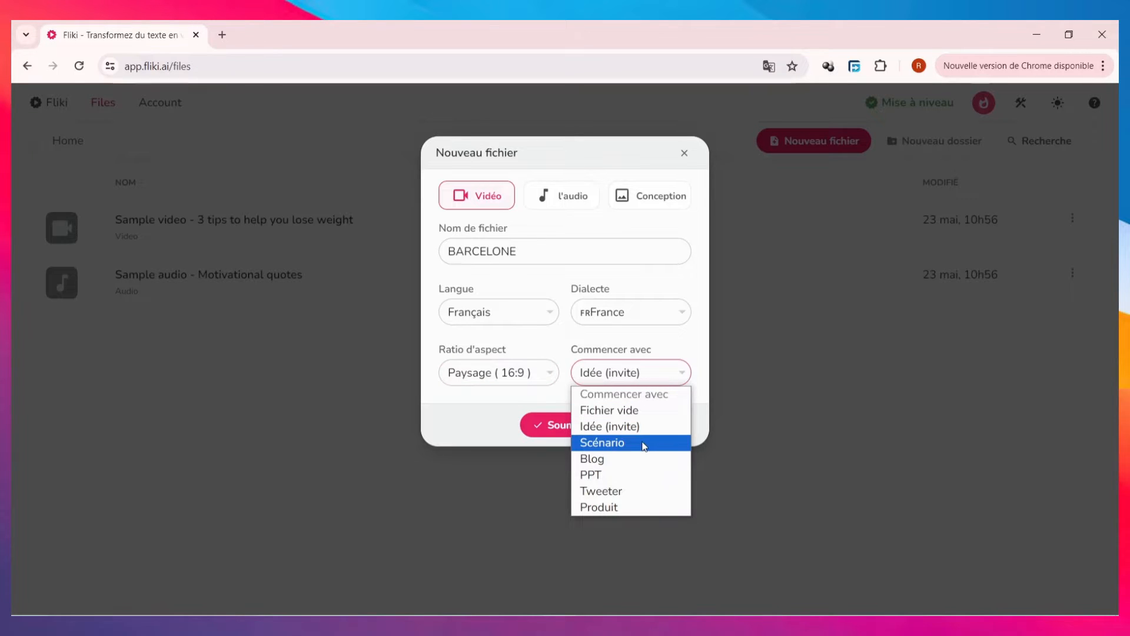
pyautogui.click(631, 373)
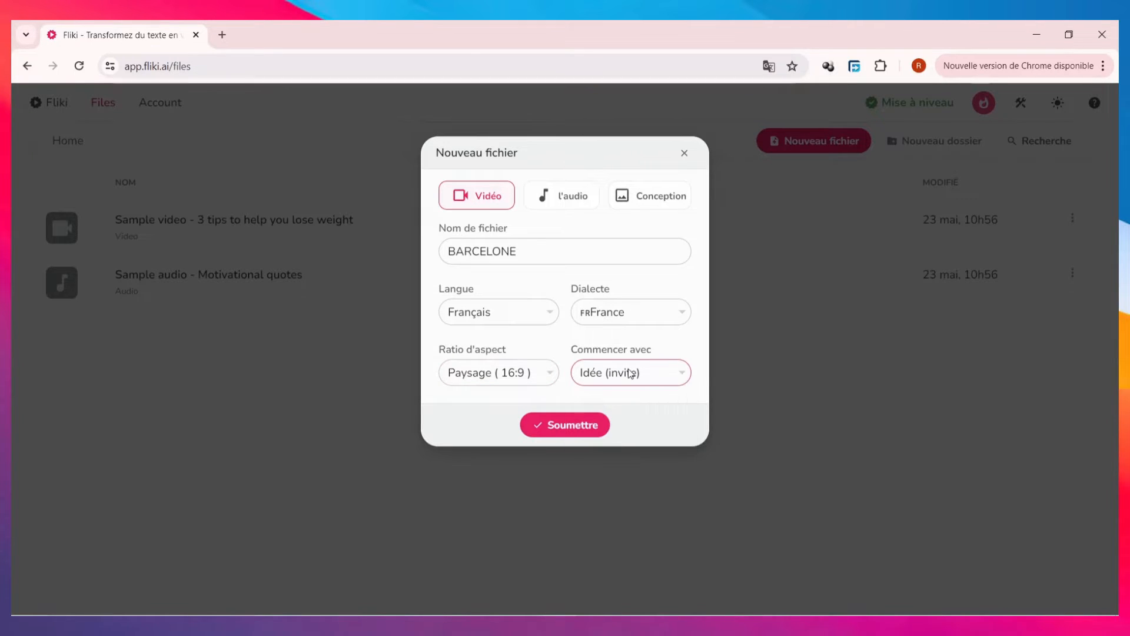
pyautogui.click(558, 428)
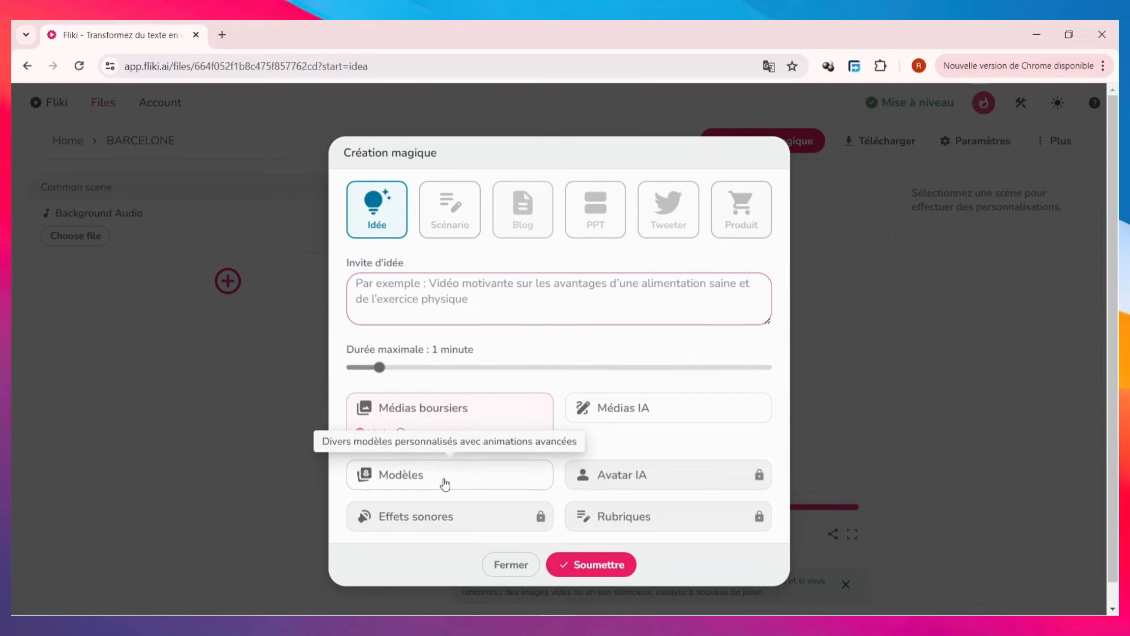
# Enable the Modèles option and look through the available video templates without selecting one
pyautogui.click(444, 483)
pyautogui.scroll(-1, 445, 483)
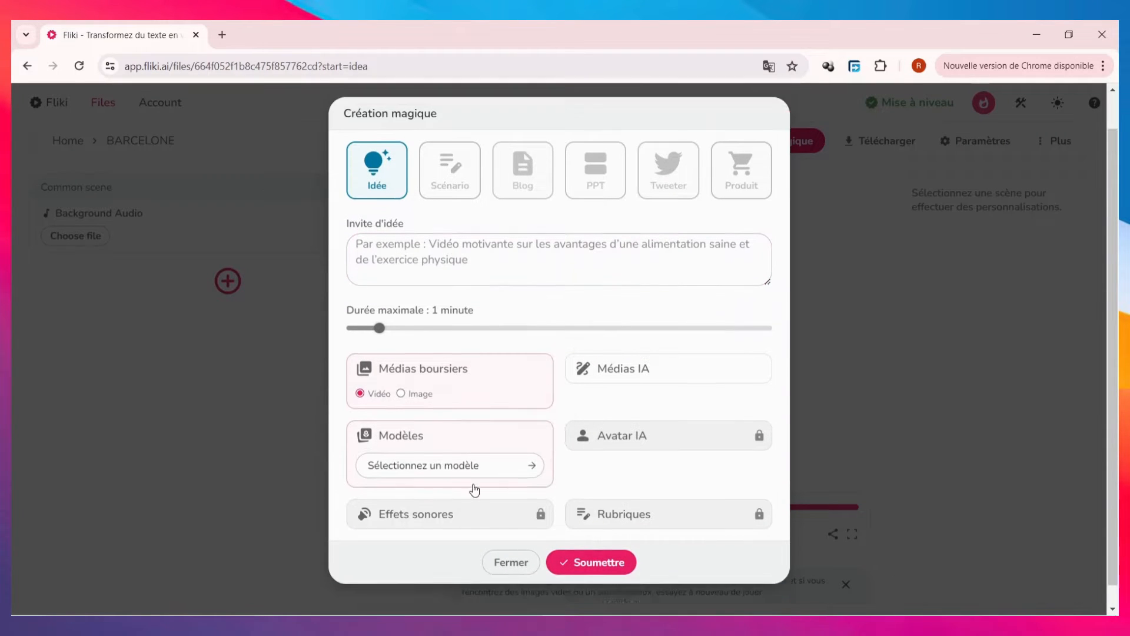
pyautogui.click(492, 450)
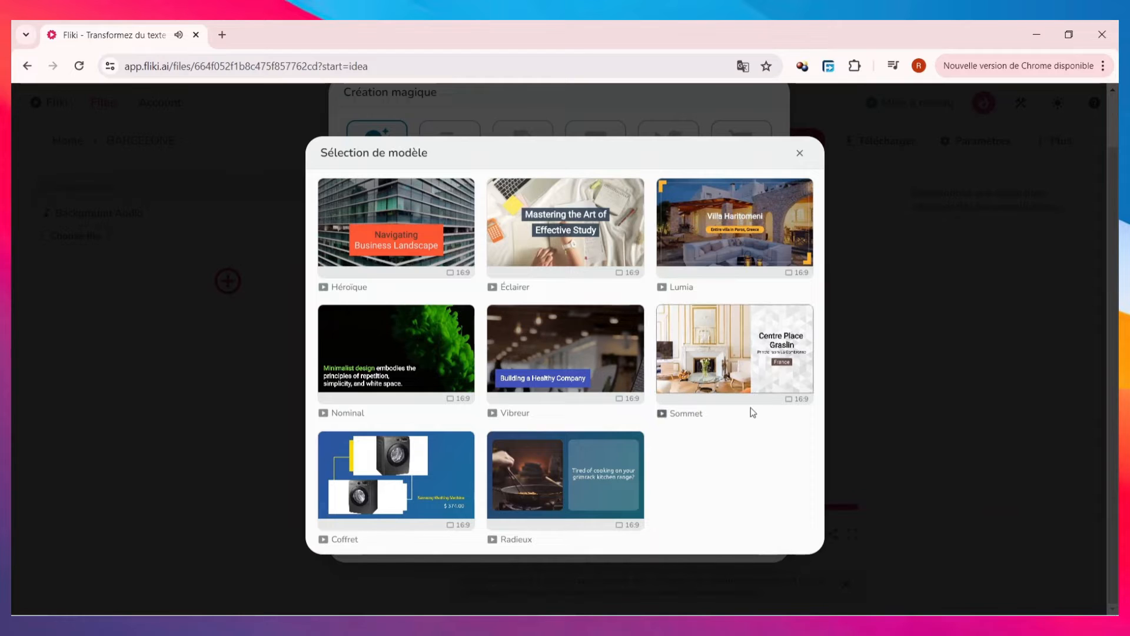
pyautogui.click(799, 152)
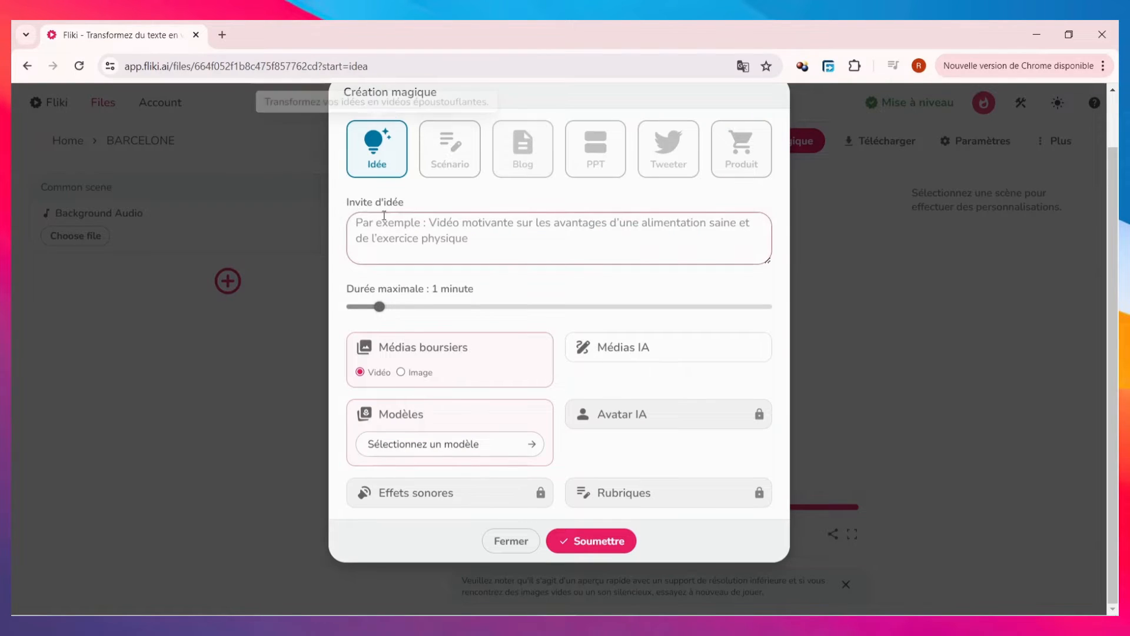
# Enter the idea prompt "LES MERVEILLE DE BARCELONE SUR TOUTE LEUR FORME"
pyautogui.click(448, 222)
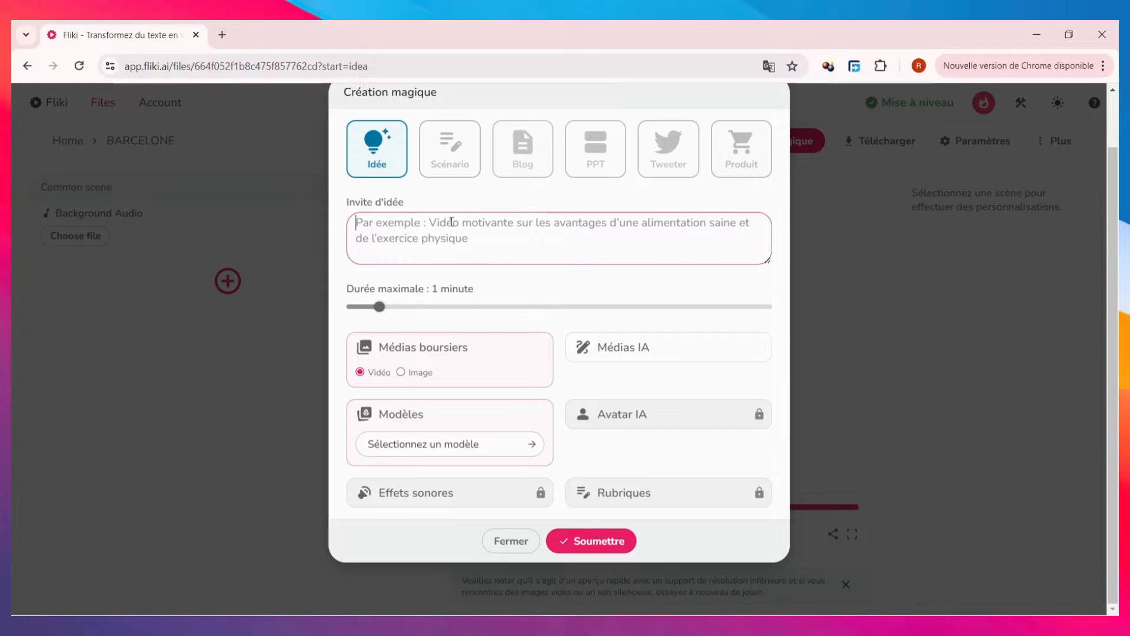
pyautogui.write('LES')
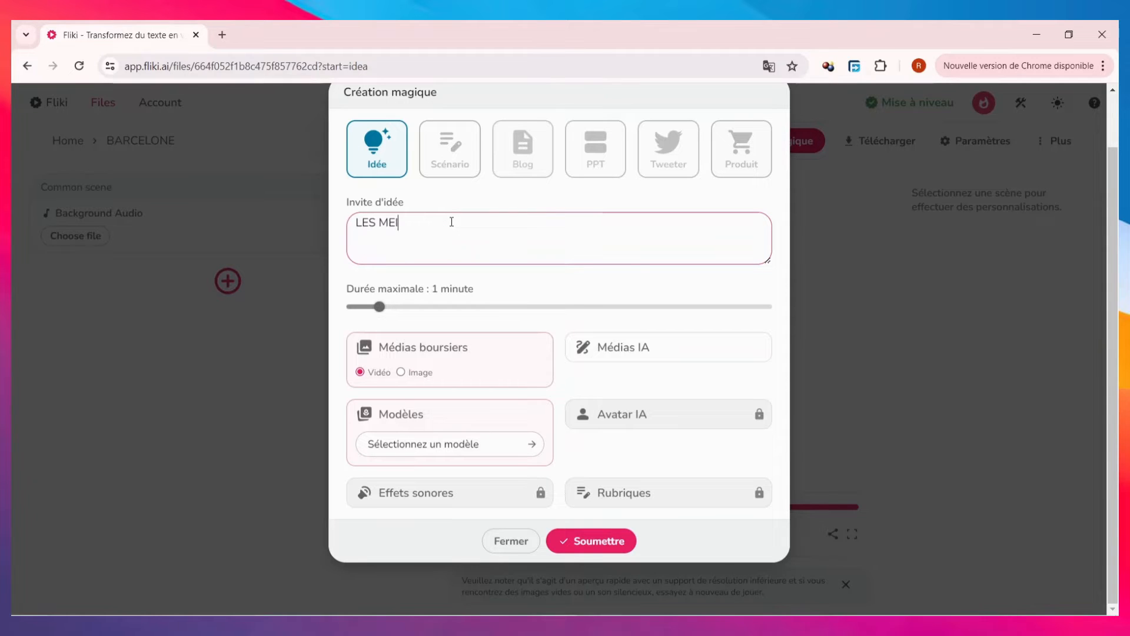
pyautogui.write(' MERVEILLE DE BA')
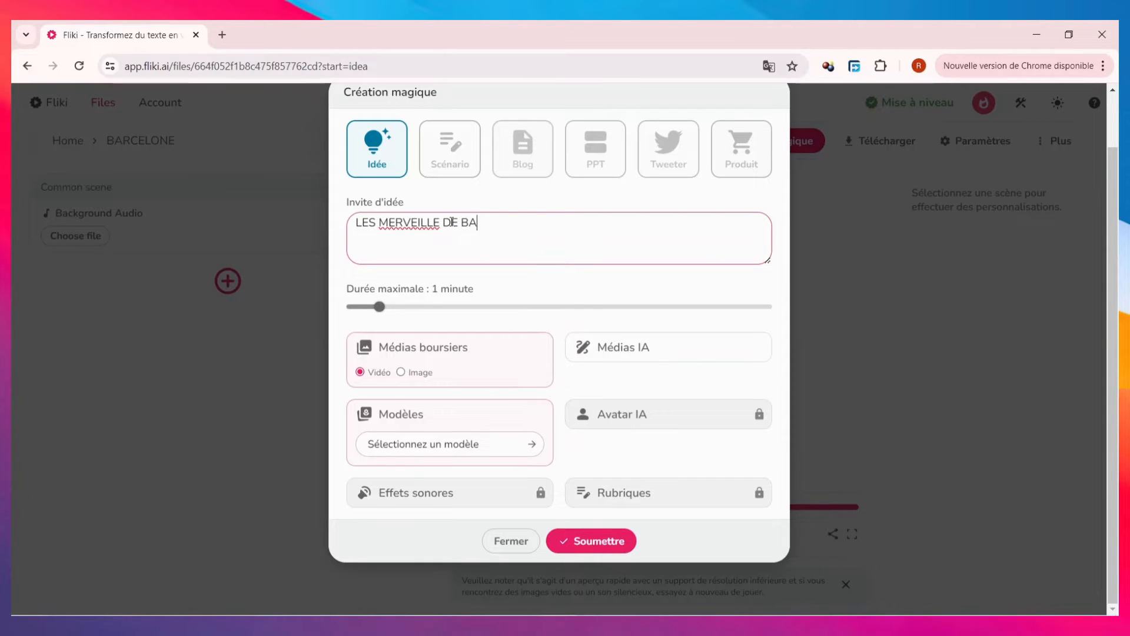
pyautogui.write('RCELONE SUR TOUTE LEUR FORME')
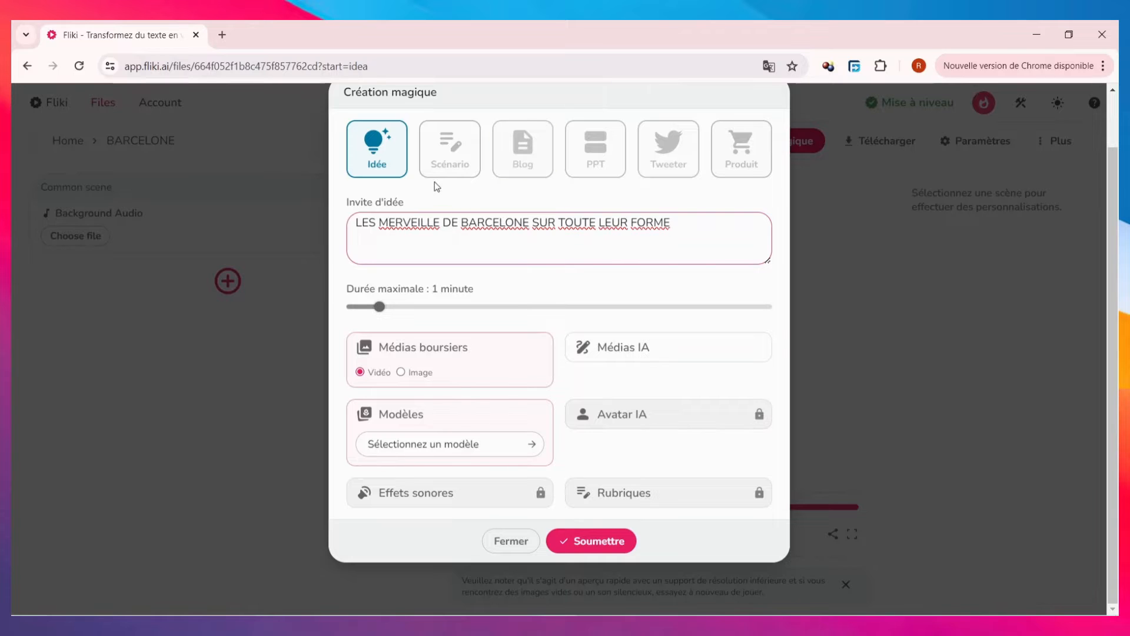
# Choose the Scénario mode and, in a new tab, ask ChatGPT "DONNE MOI UN SCRIPTE POURUNE VIDEO DESCRIPTIVE DES MERVEILLE DE BARCELONE"
pyautogui.click(452, 163)
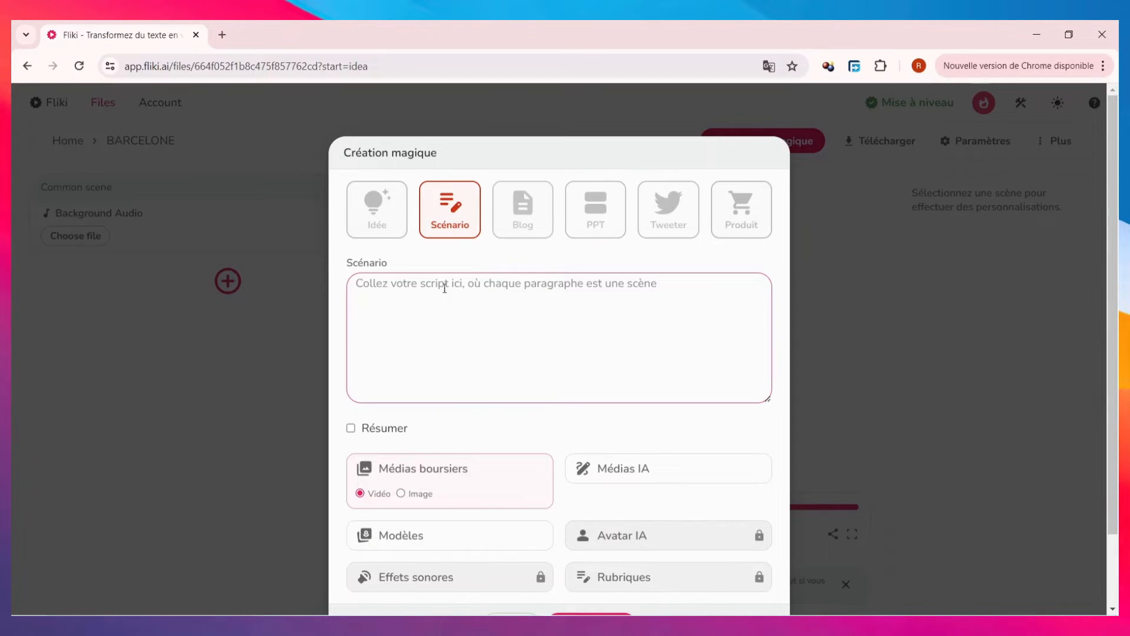
pyautogui.click(222, 35)
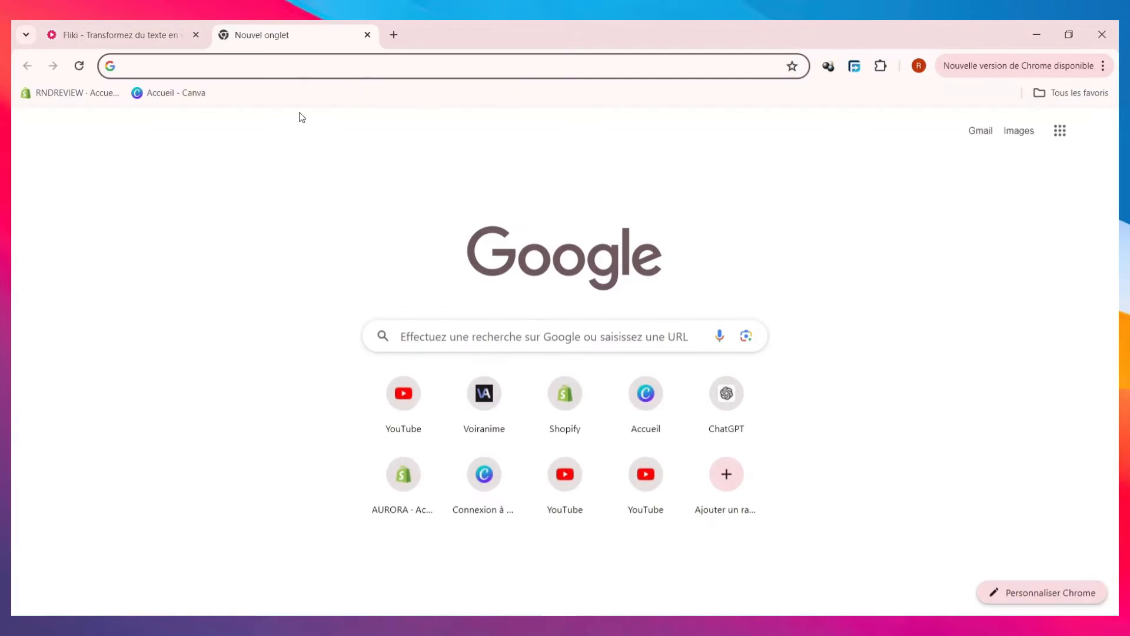
pyautogui.write('CHatgpt.com/?oai-dm=1')
pyautogui.press('Return')
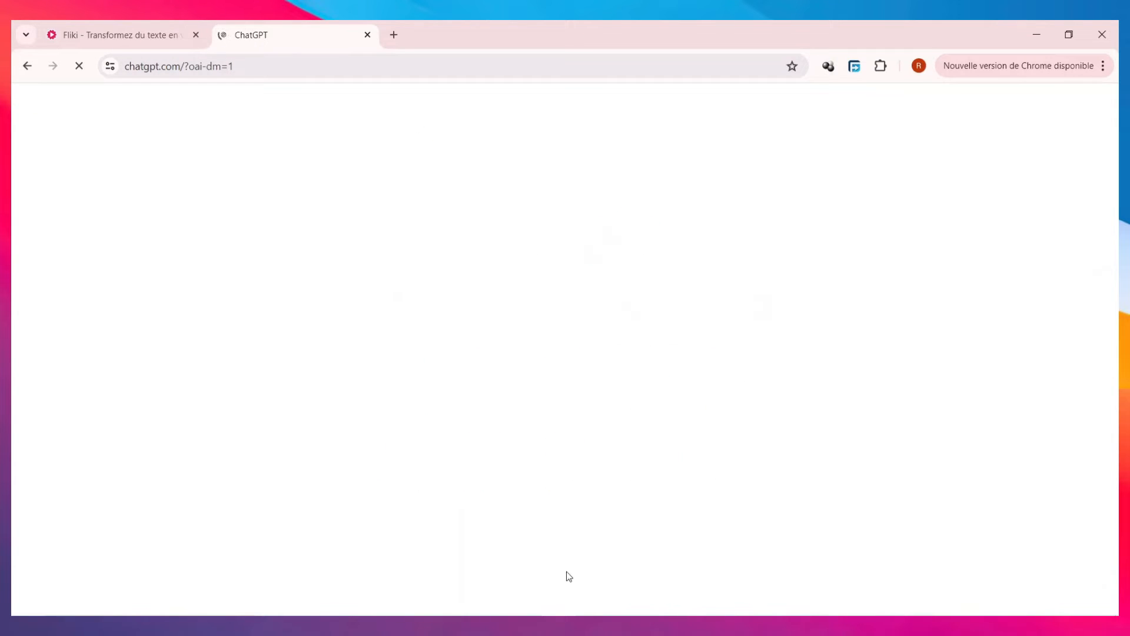
pyautogui.write('D')
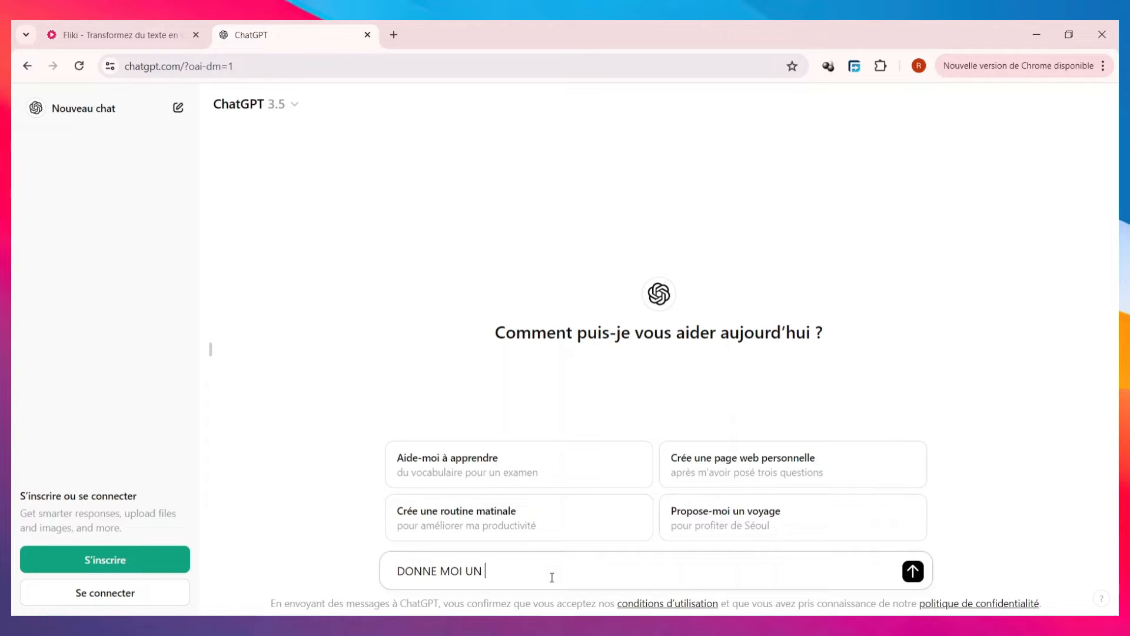
pyautogui.write('ONNE MOI UN SCRIPTE POURUNE VIDEO DESCRIPTIVE DES MERVEILLE DE BARCELONE')
pyautogui.click(916, 571)
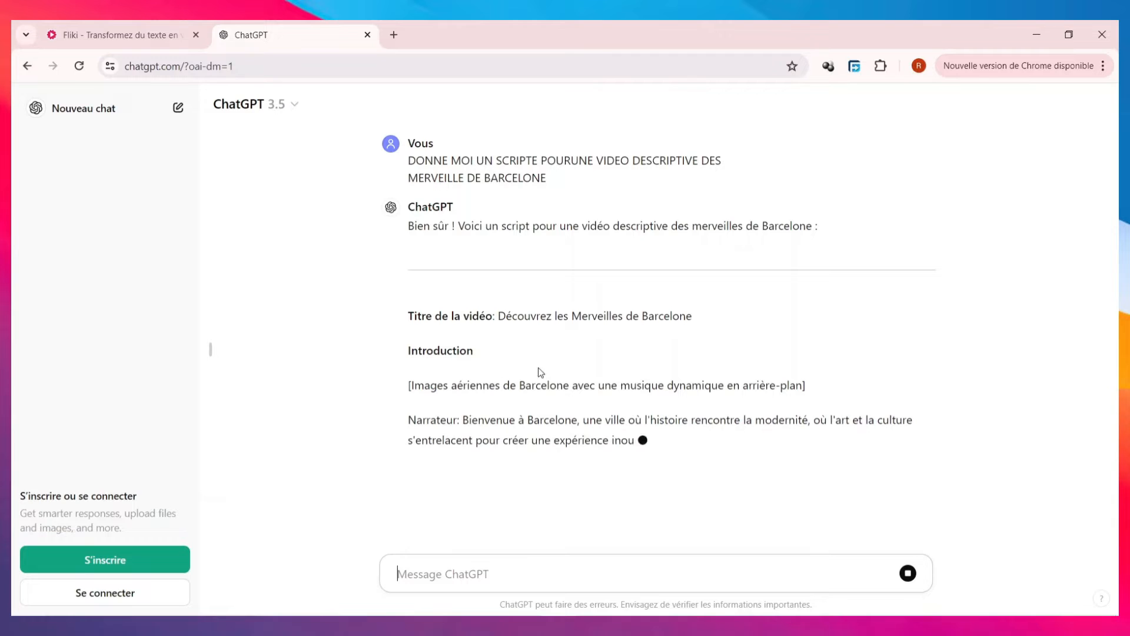
# Copy the ChatGPT script from the introduction through "Fin de la vidéo" and paste it as the Scénario text in Fliki
pyautogui.moveTo(407, 316); pyautogui.dragTo(481, 336)
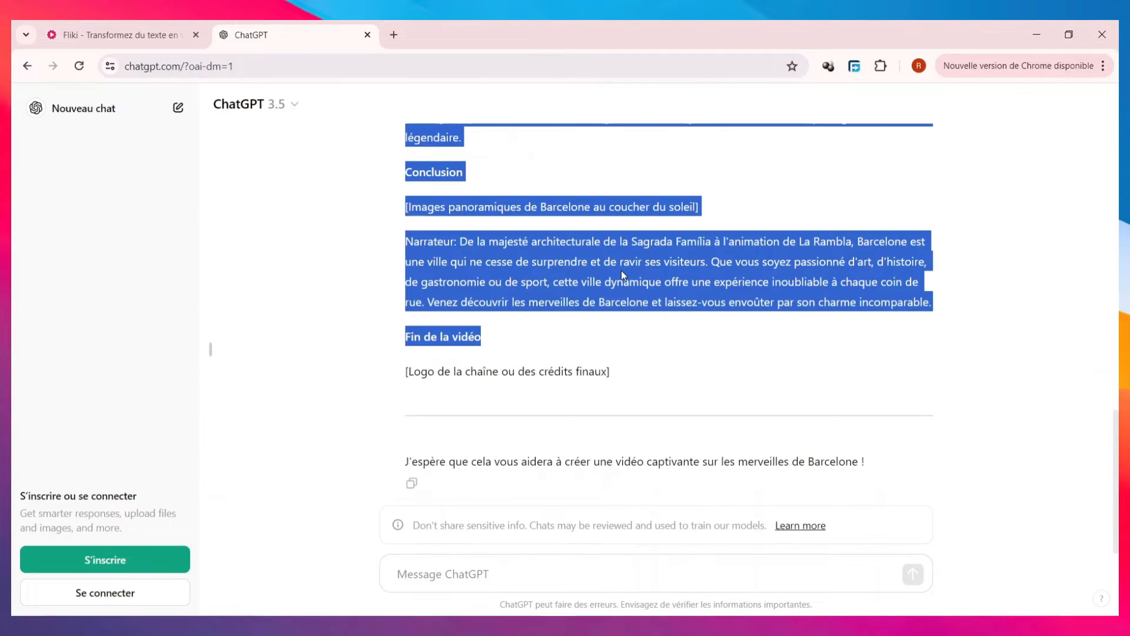
pyautogui.rightClick(620, 270)
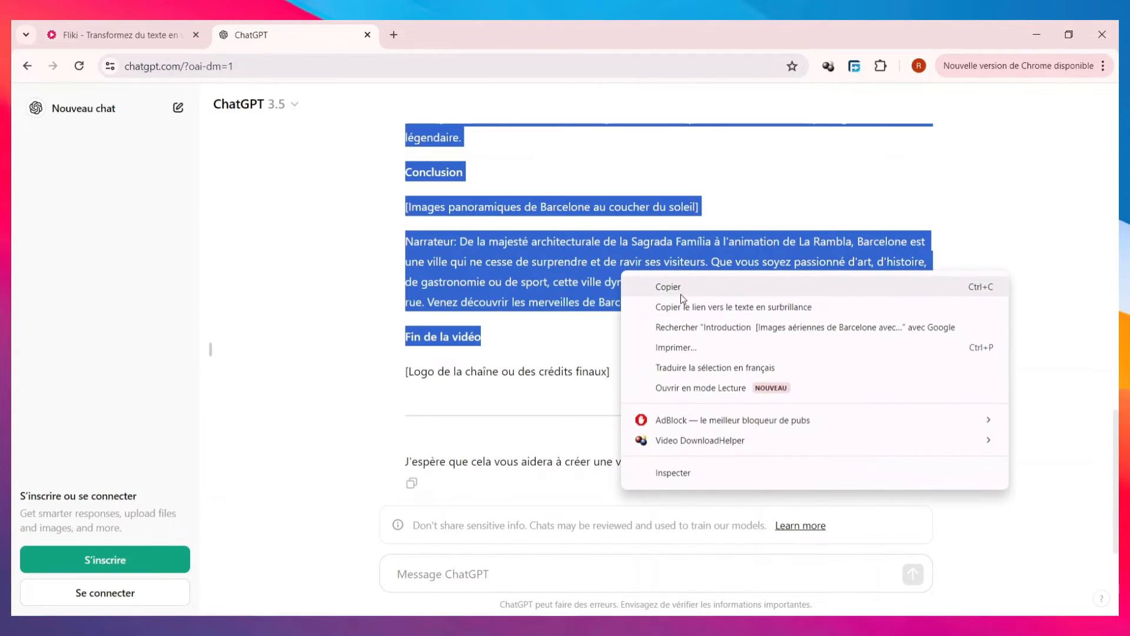
pyautogui.click(656, 285)
pyautogui.click(83, 39)
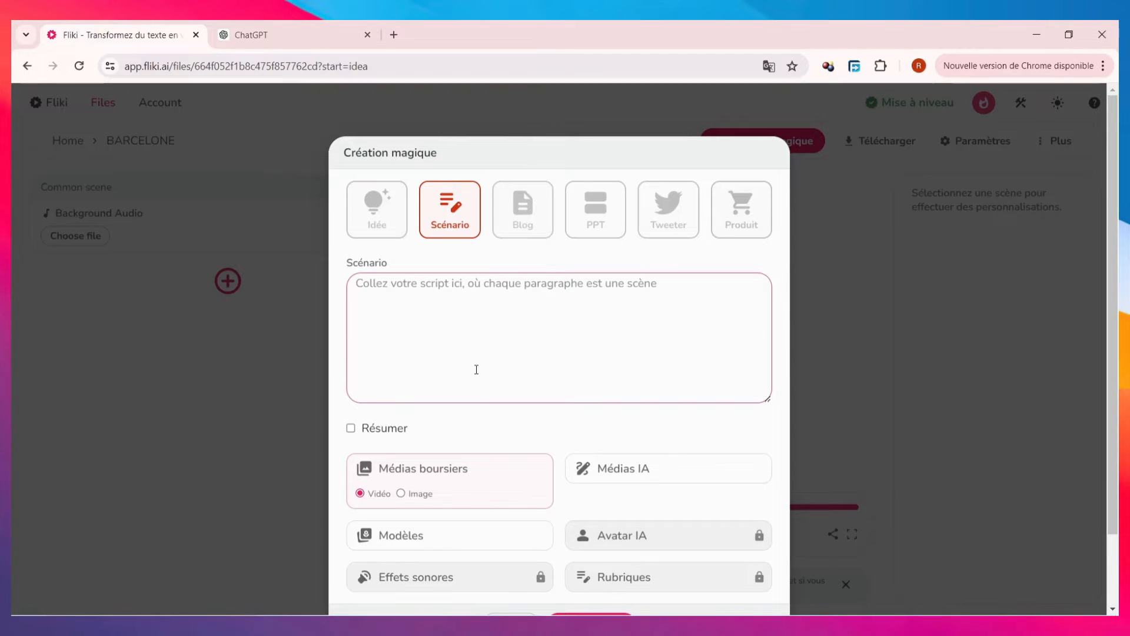
pyautogui.rightClick(478, 308)
pyautogui.click(545, 445)
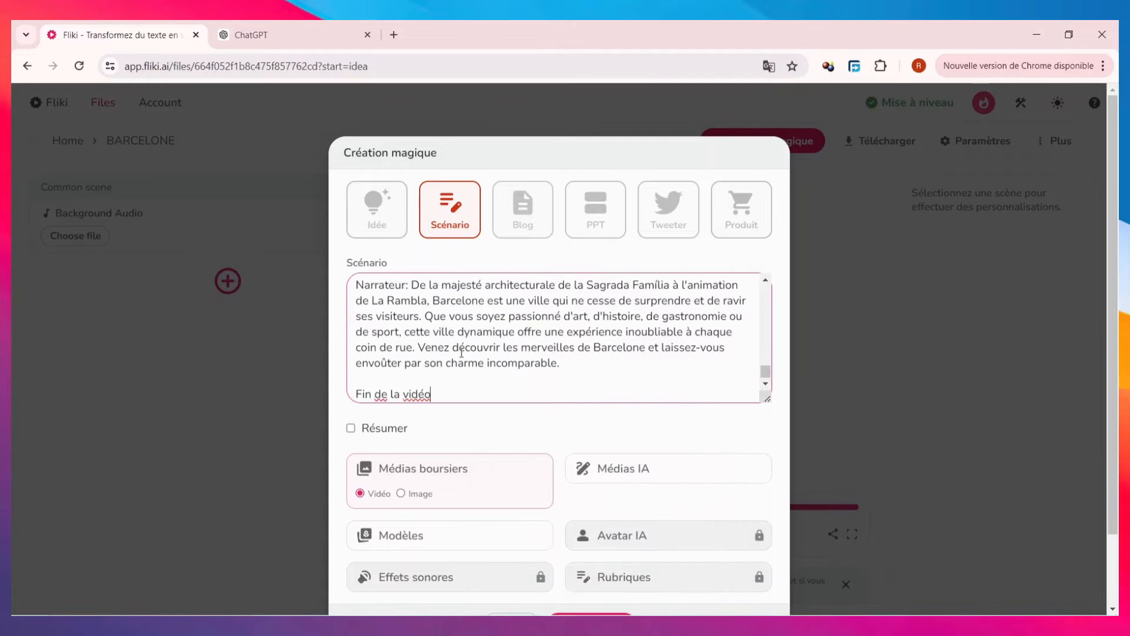
# Generate the video in Idée mode from the prompt "POUR UNE VIDEO DESCRIPTIVE DES MERVEILLE DE BARCELONE"
pyautogui.scroll(-2, 533, 412)
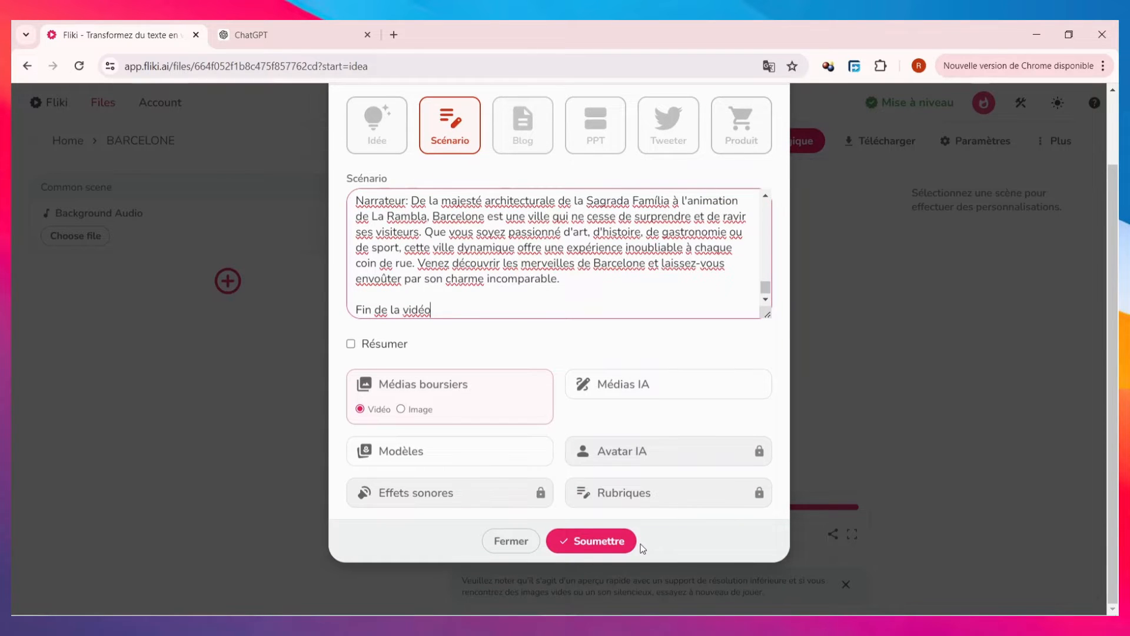
pyautogui.scroll(2, 612, 530)
pyautogui.click(522, 212)
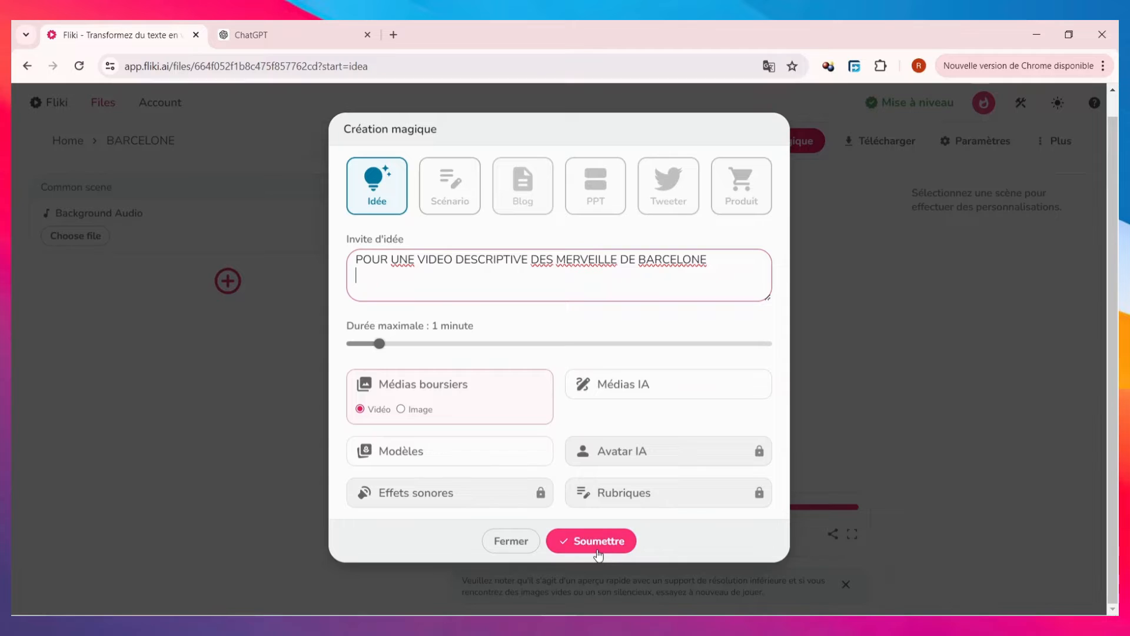
pyautogui.click(606, 551)
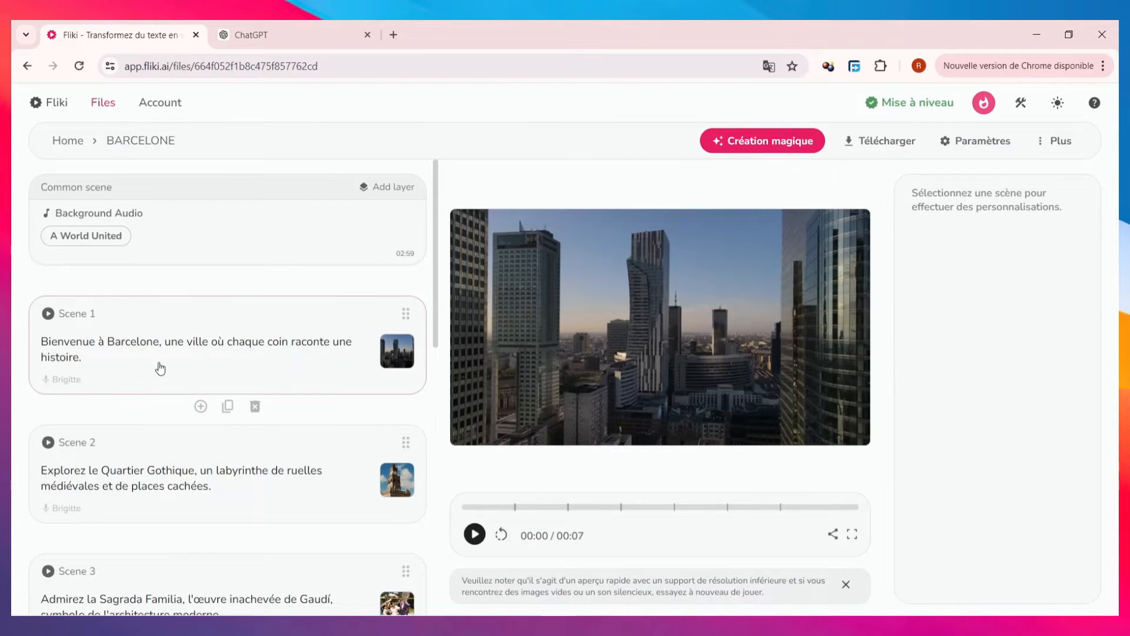
# Review the voiceover texts and media thumbnails of the generated scenes, from Scene 1 through Scene 7
pyautogui.scroll(-3, 146, 385)
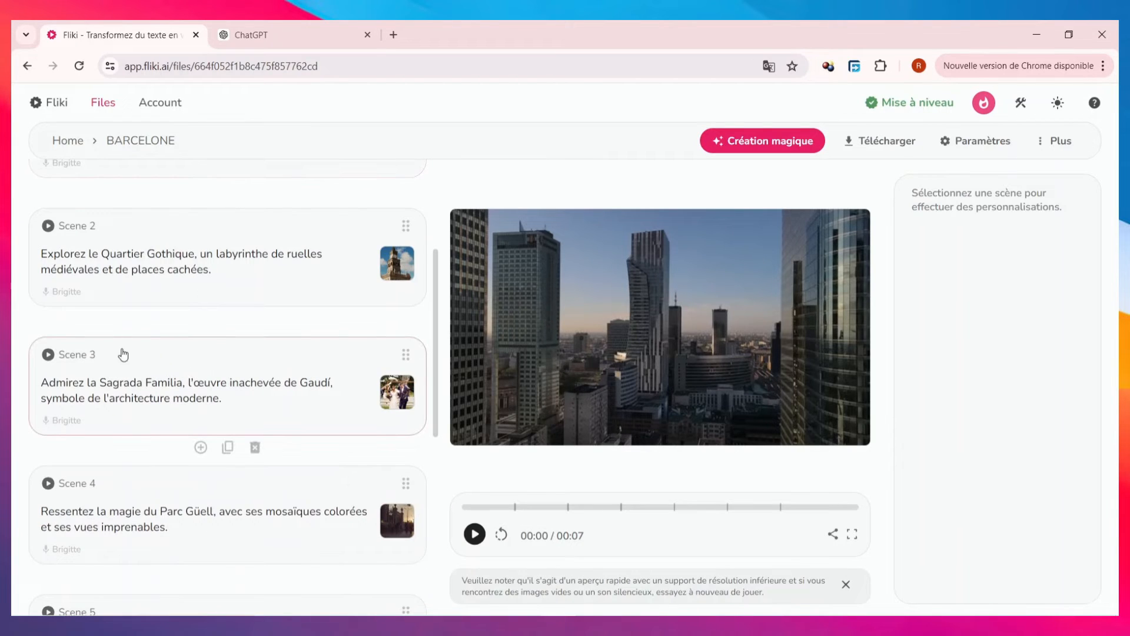
pyautogui.scroll(-4, 133, 391)
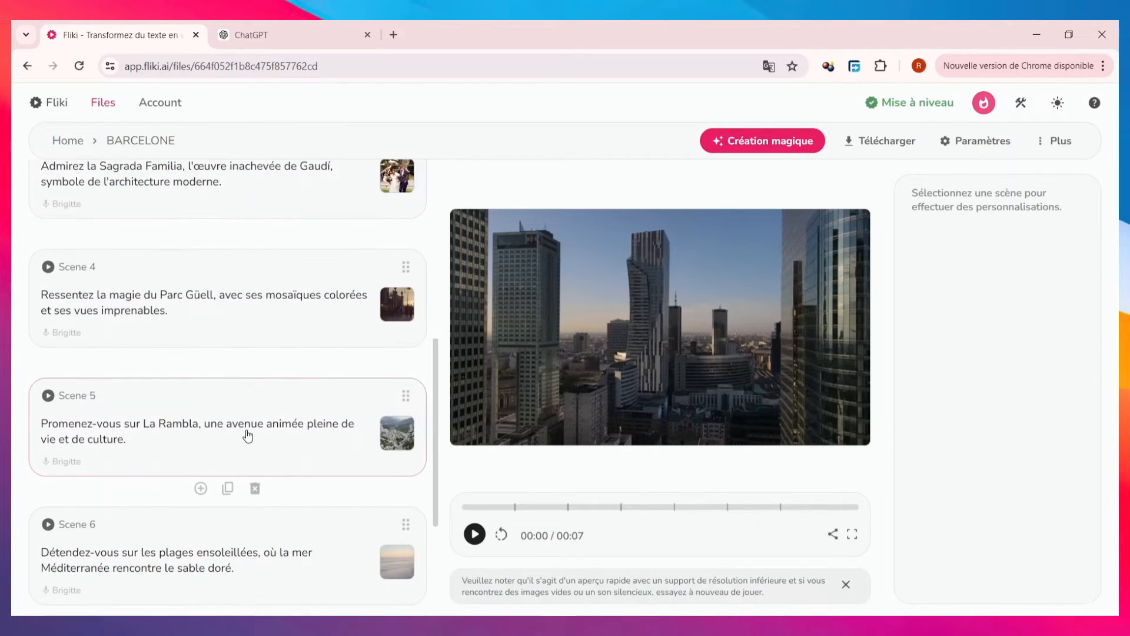
pyautogui.scroll(4, 244, 434)
pyautogui.scroll(3, 247, 434)
pyautogui.scroll(-3, 248, 434)
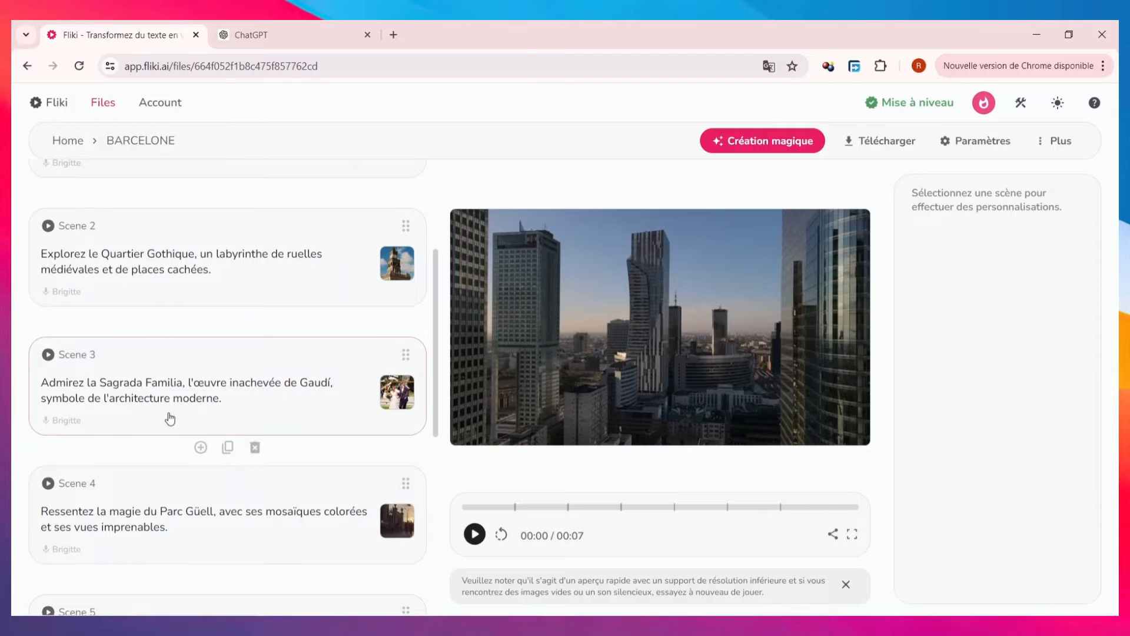
pyautogui.scroll(2, 244, 391)
pyautogui.scroll(-7, 241, 390)
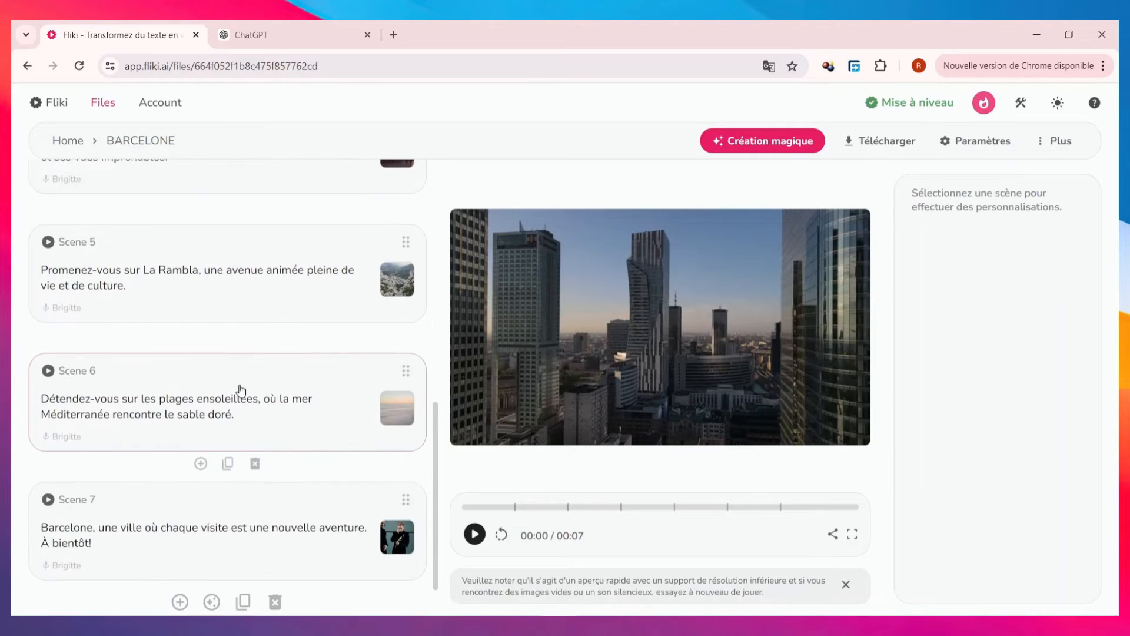
pyautogui.scroll(7, 241, 389)
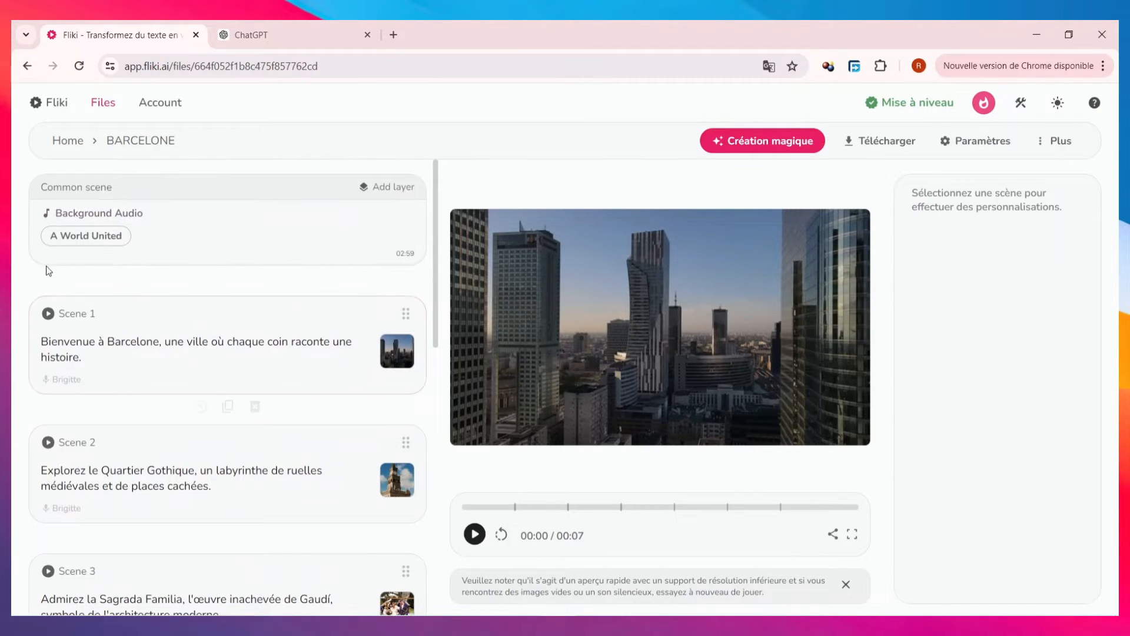
# Open Scene 1 to examine its voiceover and media layers, and look over the remaining scenes
pyautogui.click(139, 341)
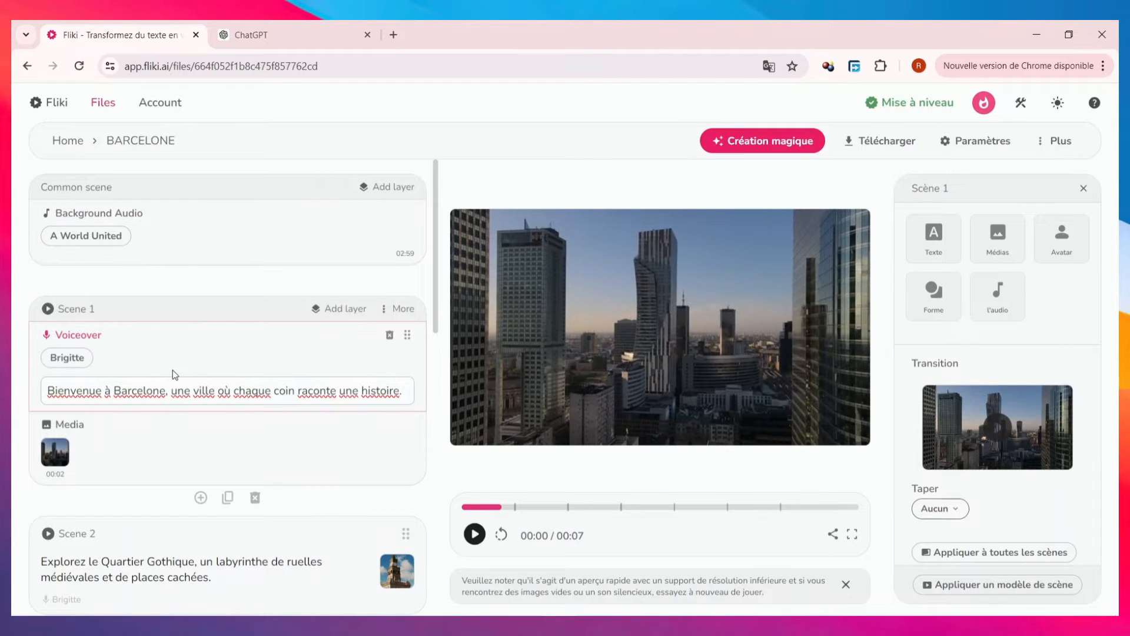
pyautogui.click(70, 419)
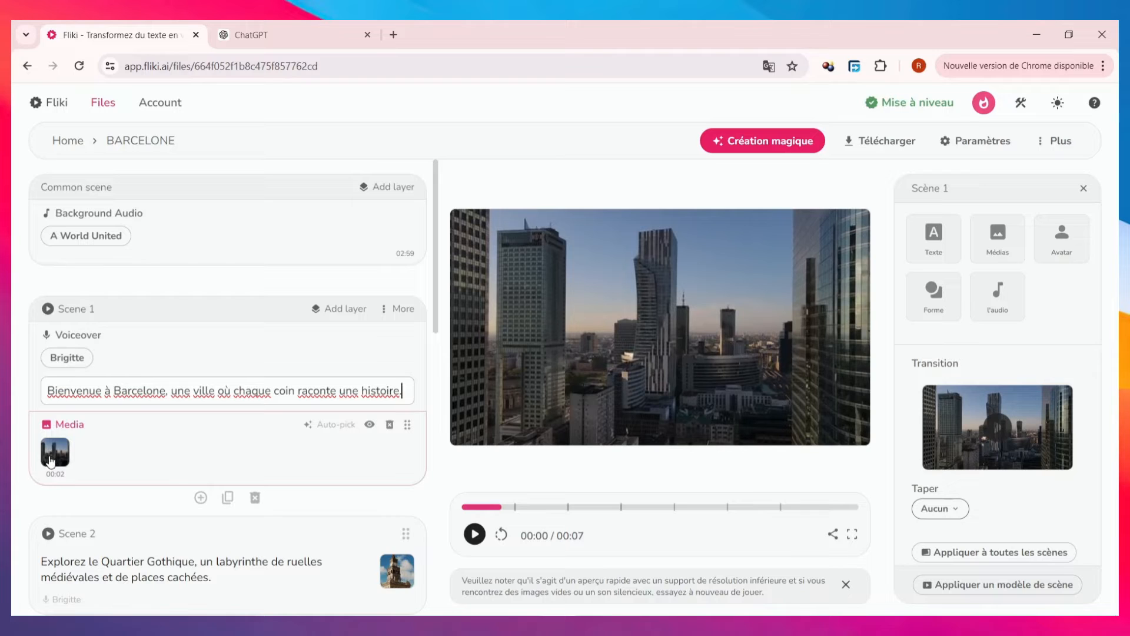
pyautogui.scroll(-2, 81, 446)
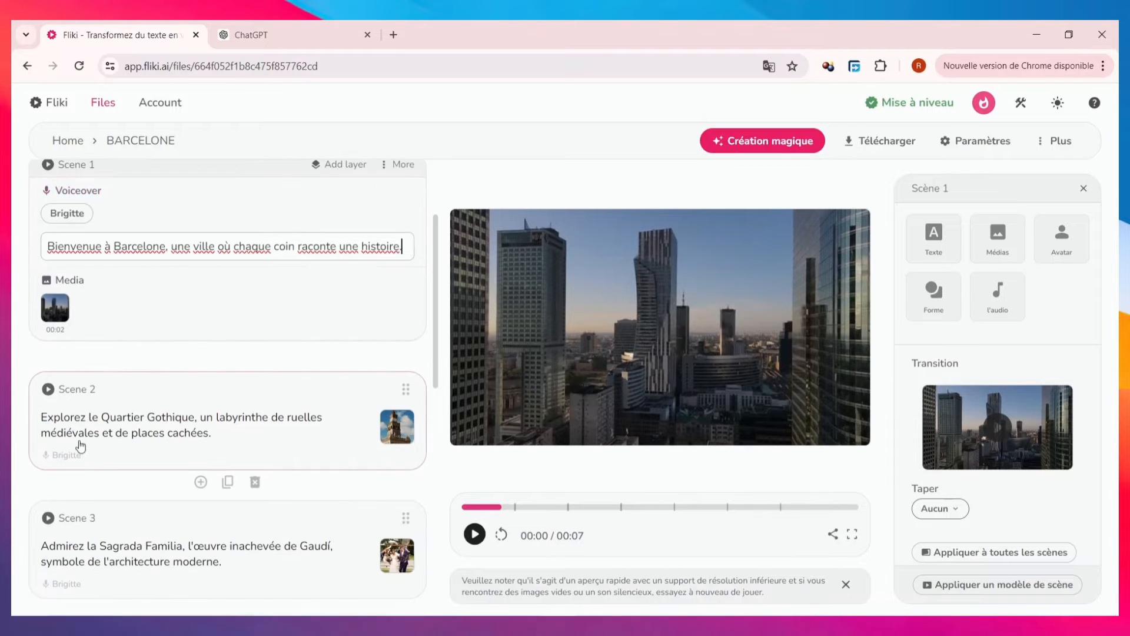
pyautogui.scroll(2, 302, 418)
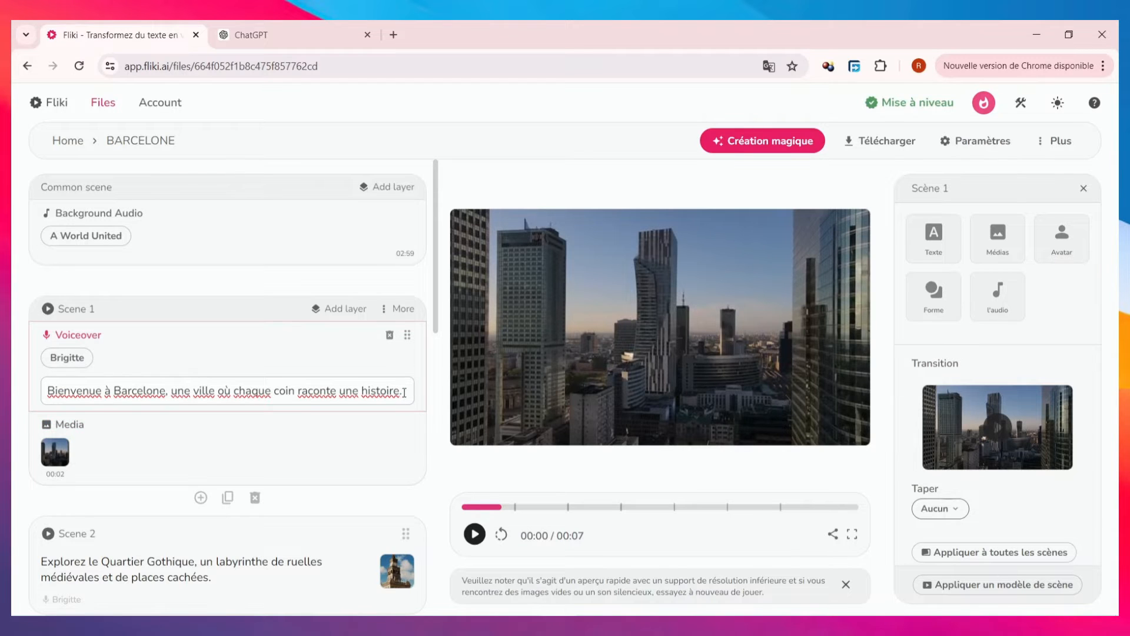
pyautogui.scroll(-3, 93, 323)
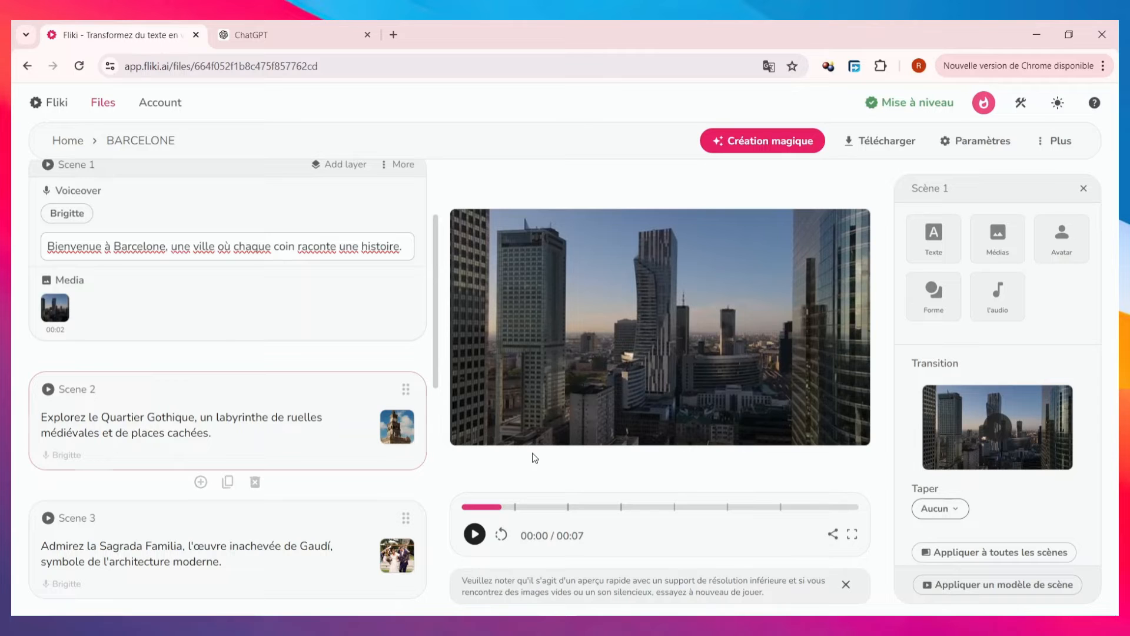
pyautogui.scroll(-6, 298, 502)
pyautogui.scroll(-2, 298, 502)
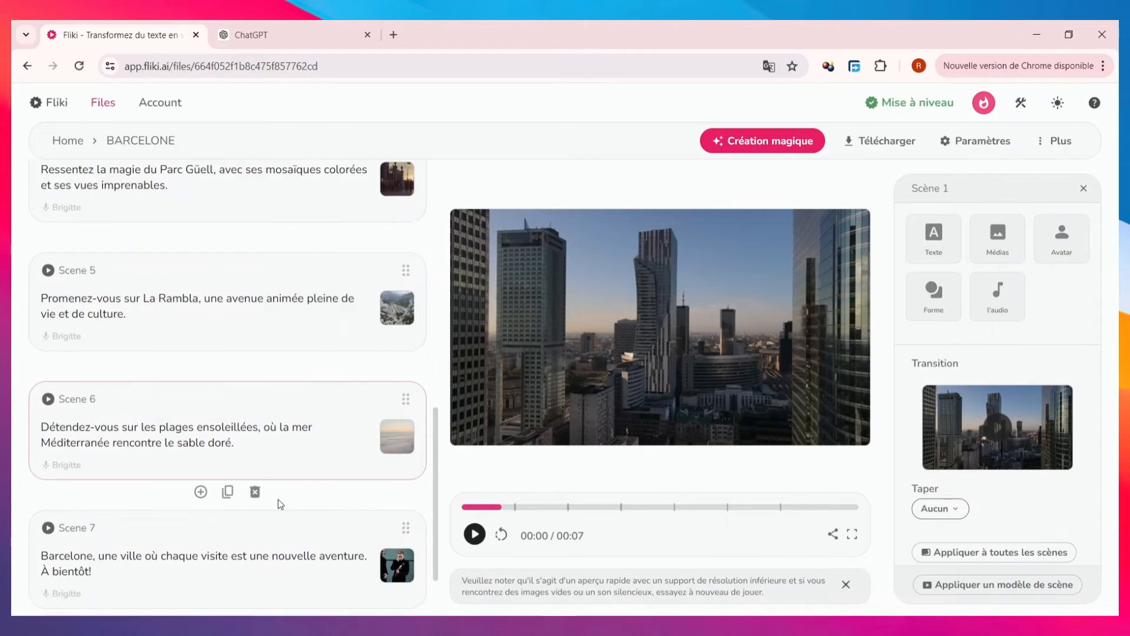
pyautogui.scroll(6, 329, 501)
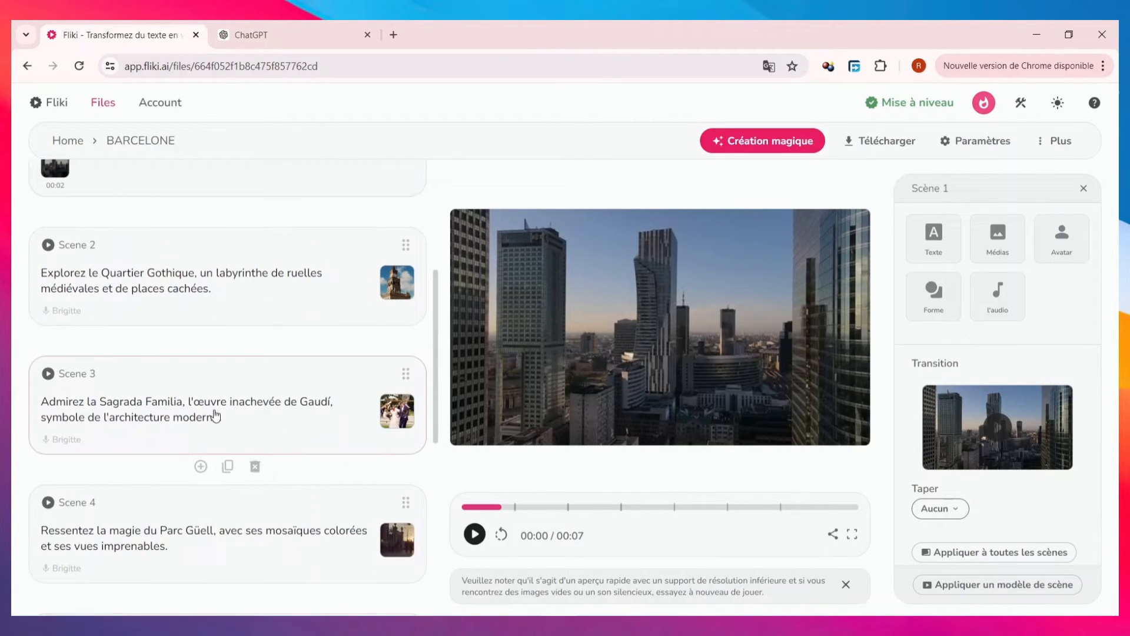
# Add an empty media layer and an empty audio layer to Scene 1
pyautogui.click(145, 298)
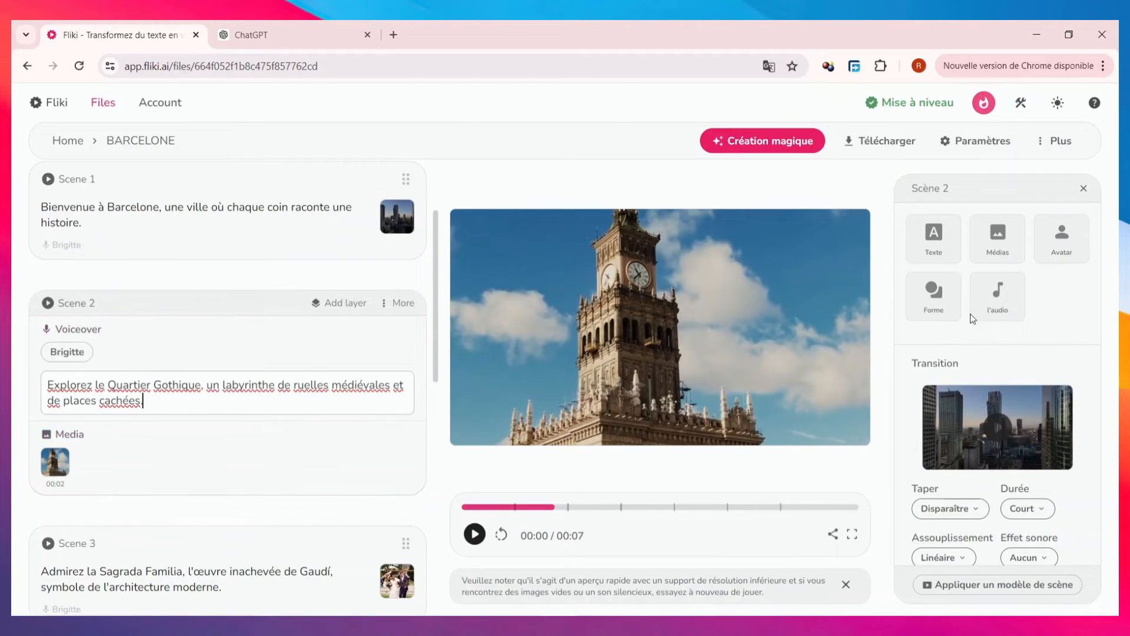
pyautogui.click(1000, 253)
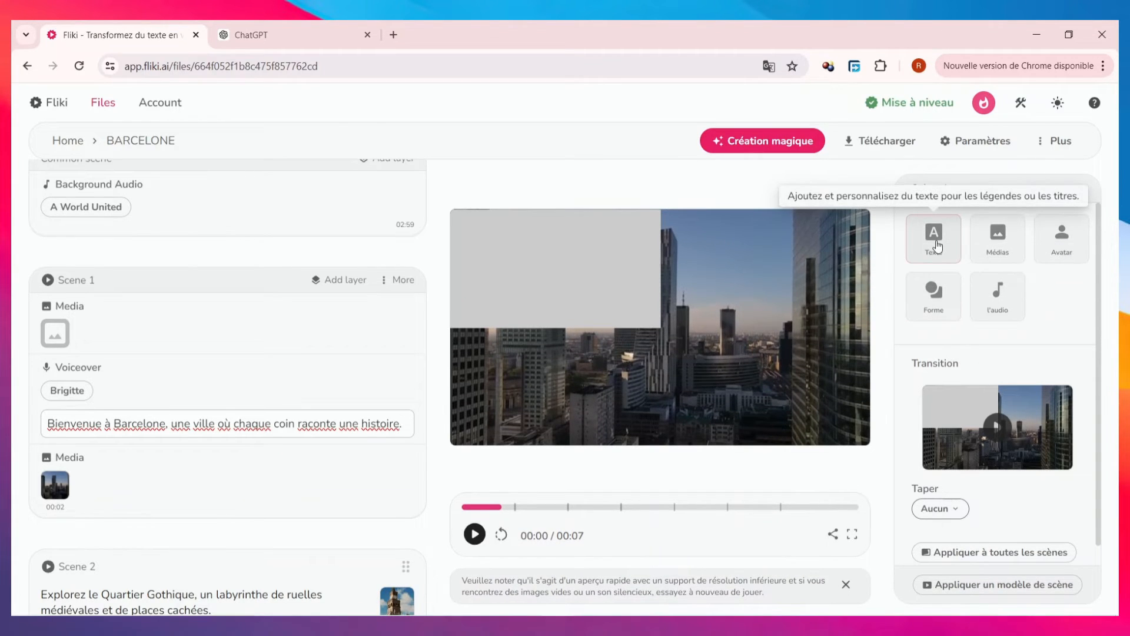
pyautogui.click(1009, 315)
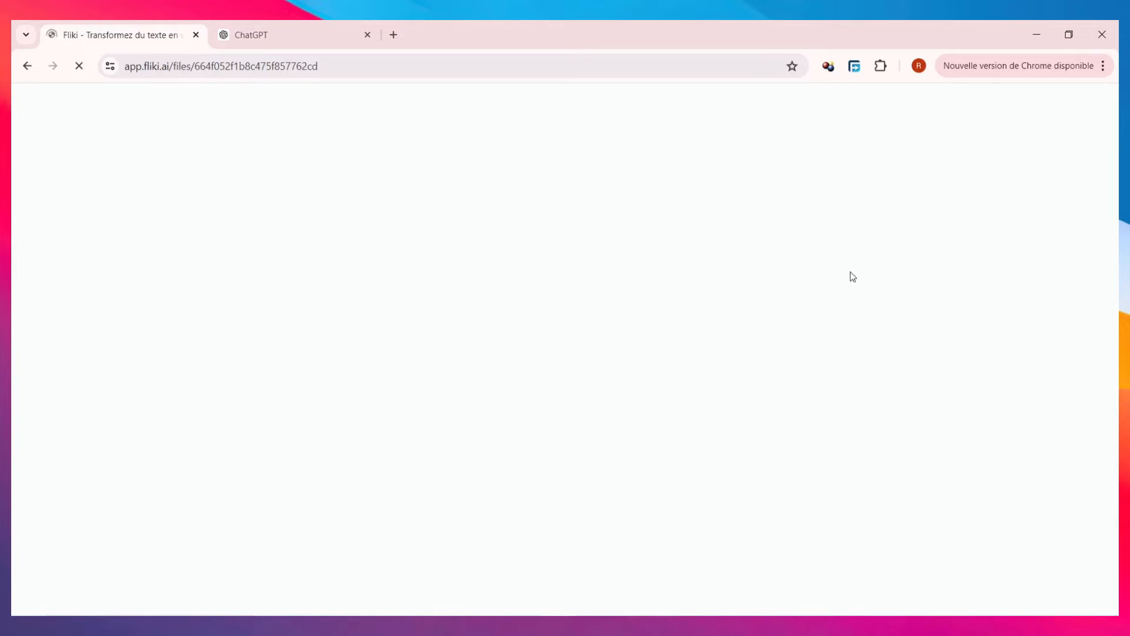
pyautogui.scroll(-2, 1014, 441)
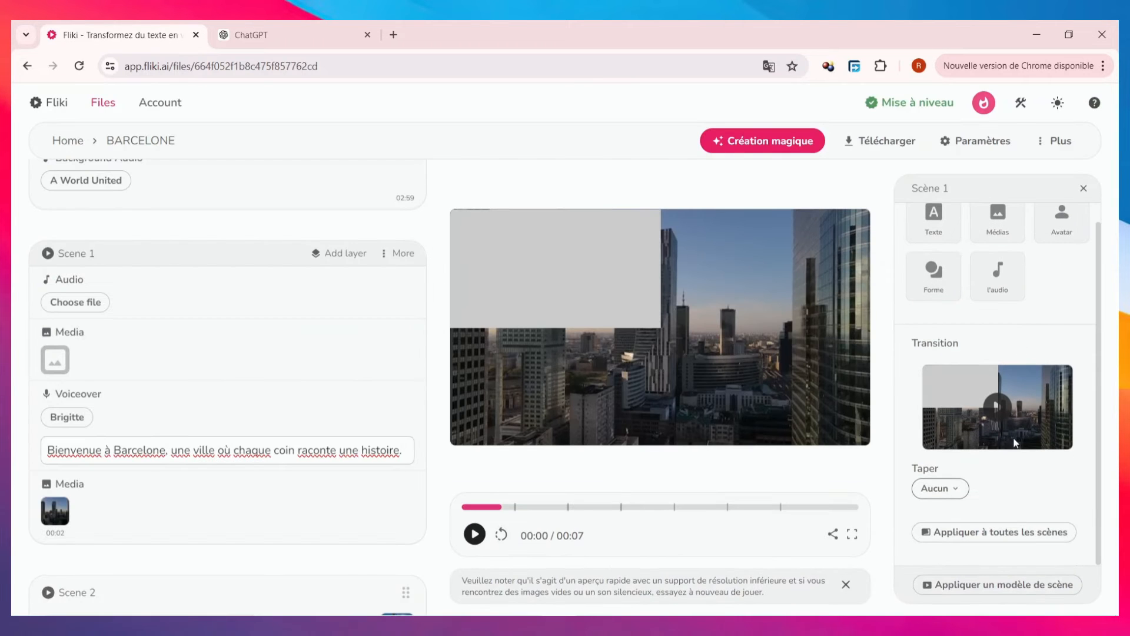
pyautogui.scroll(2, 1024, 482)
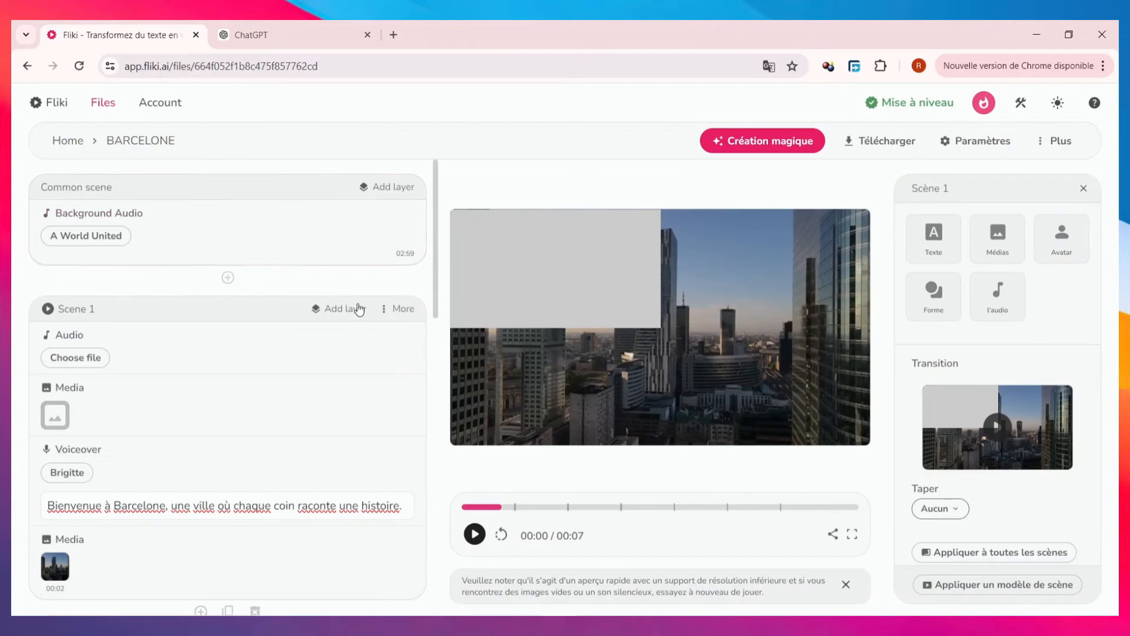
# Insert a new scene before Scene 1 and set its media to a mountain landscape video from a "barcelone" stock search
pyautogui.click(228, 283)
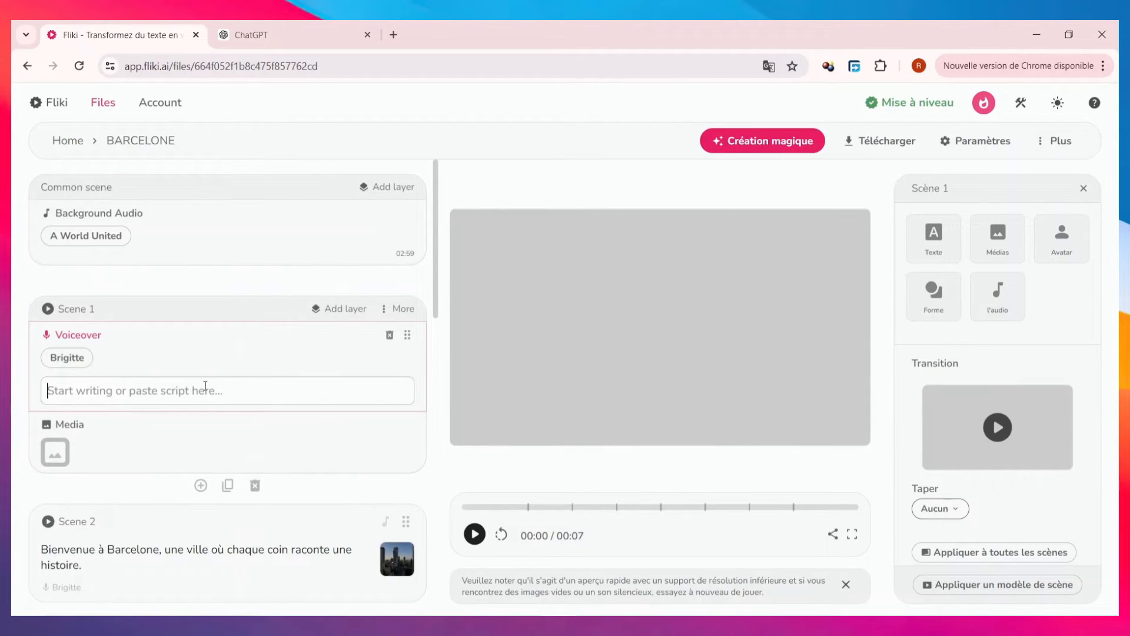
pyautogui.click(55, 452)
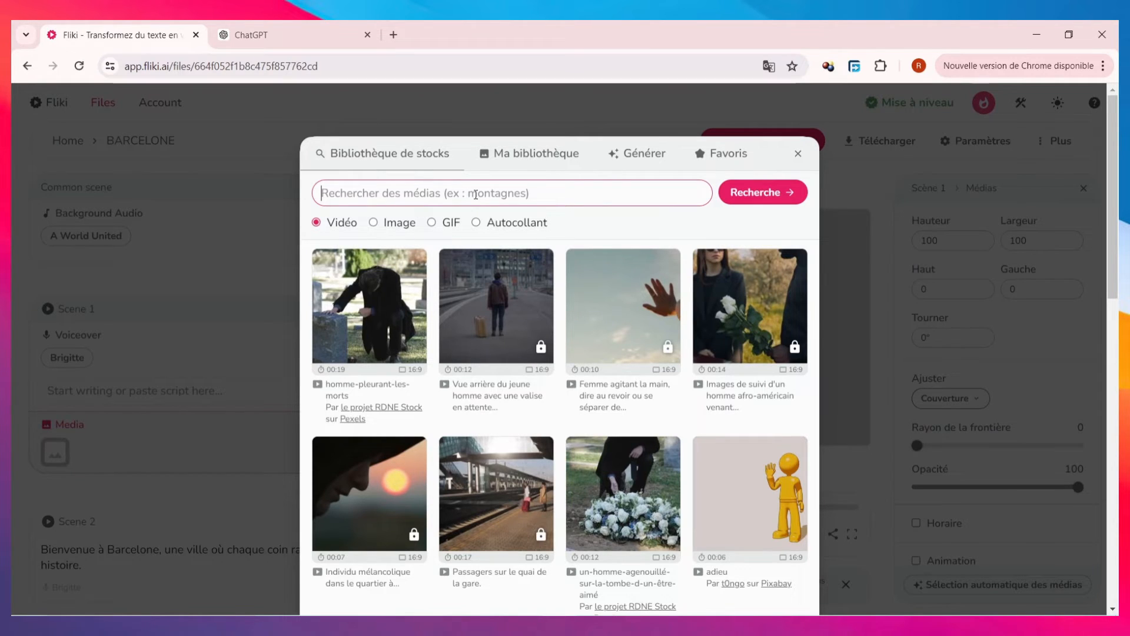
pyautogui.write('bar')
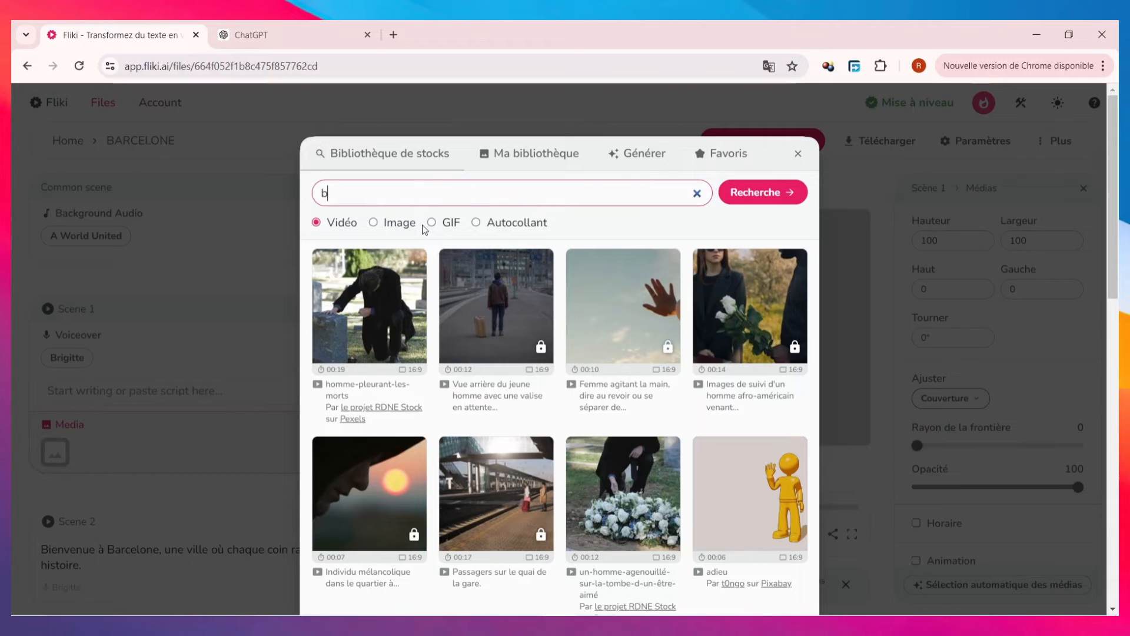
pyautogui.write('celone')
pyautogui.click(761, 192)
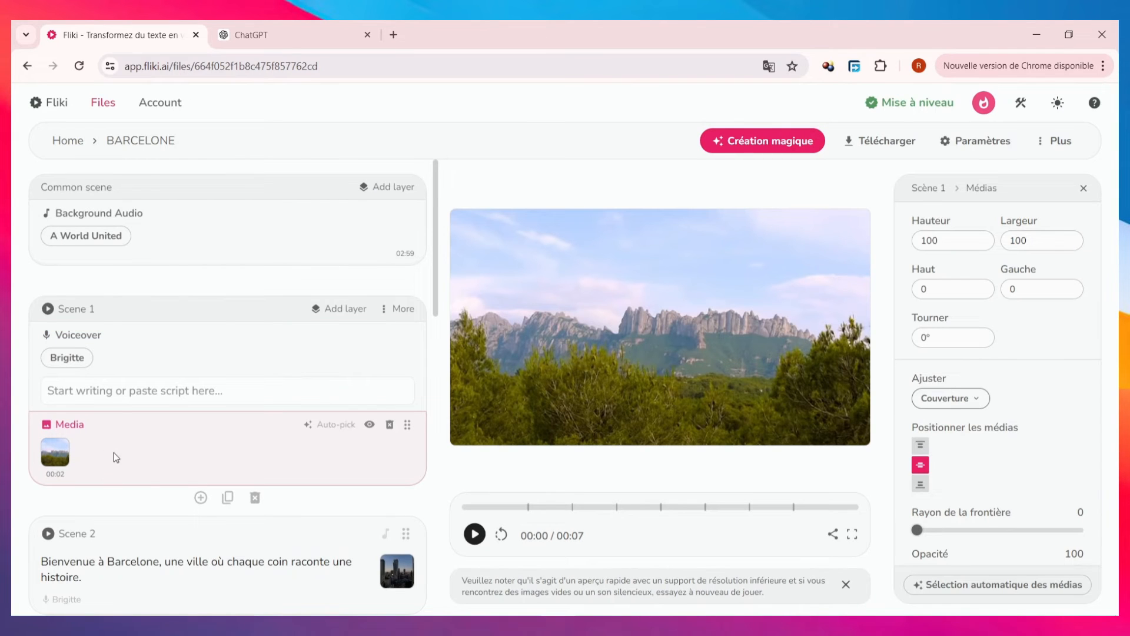
# Enter "les montagne barcelonaise sont juste fabuleuse" as the voiceover text of the new Scene 1
pyautogui.click(147, 390)
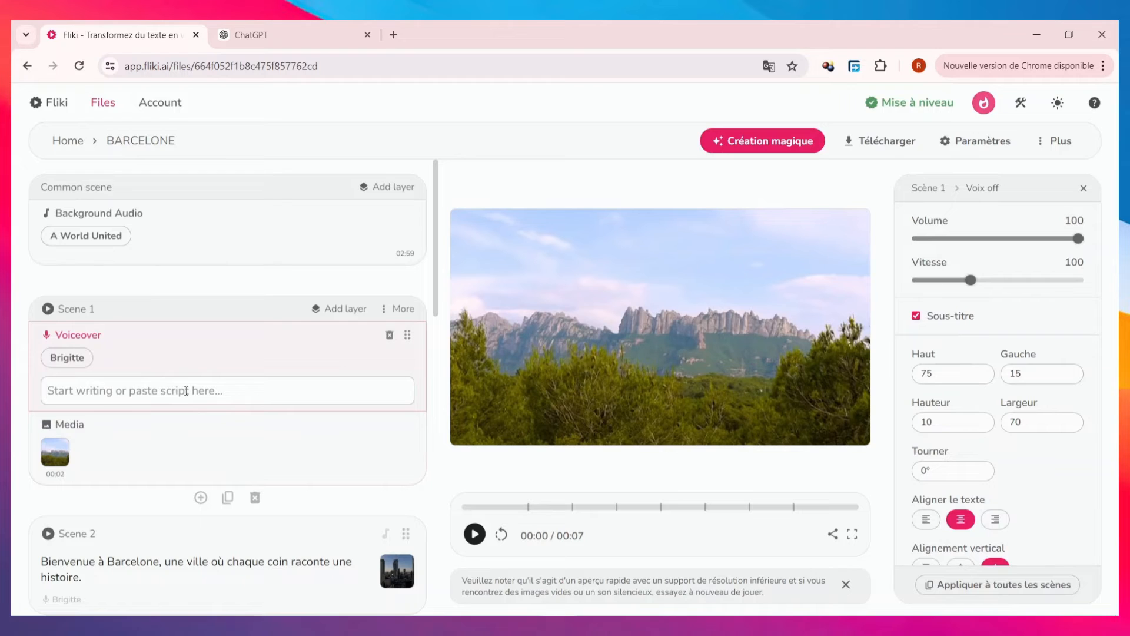
pyautogui.write('le')
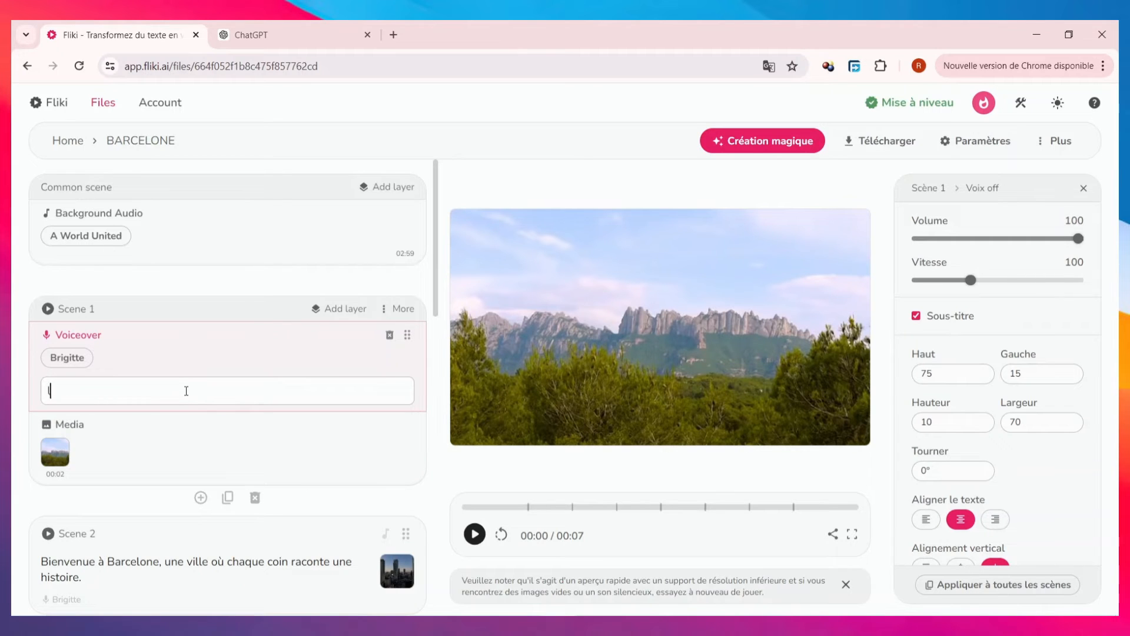
pyautogui.press('BackSpace')
pyautogui.write('les montagne barcelonaise sont juste fabuleuse')
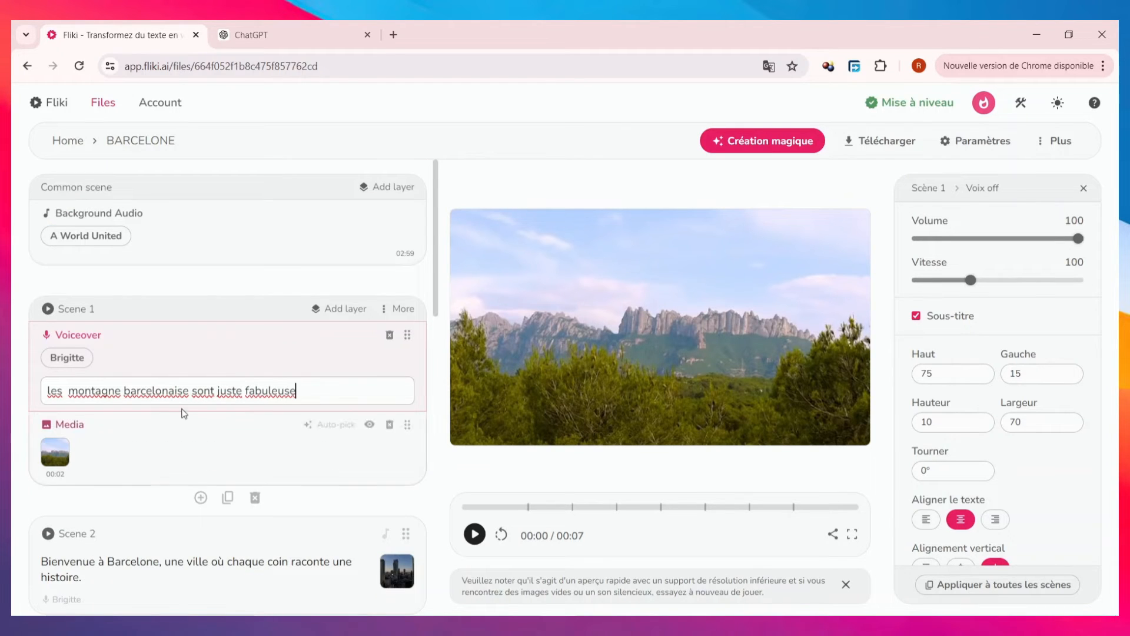
pyautogui.scroll(-1, 264, 368)
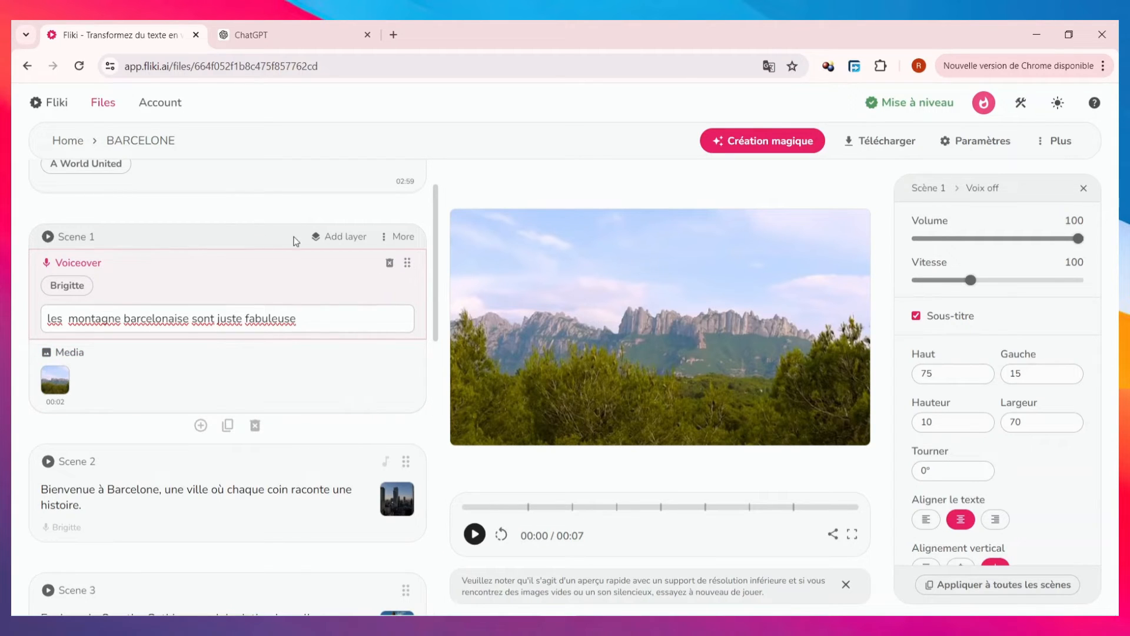
pyautogui.scroll(1, 309, 341)
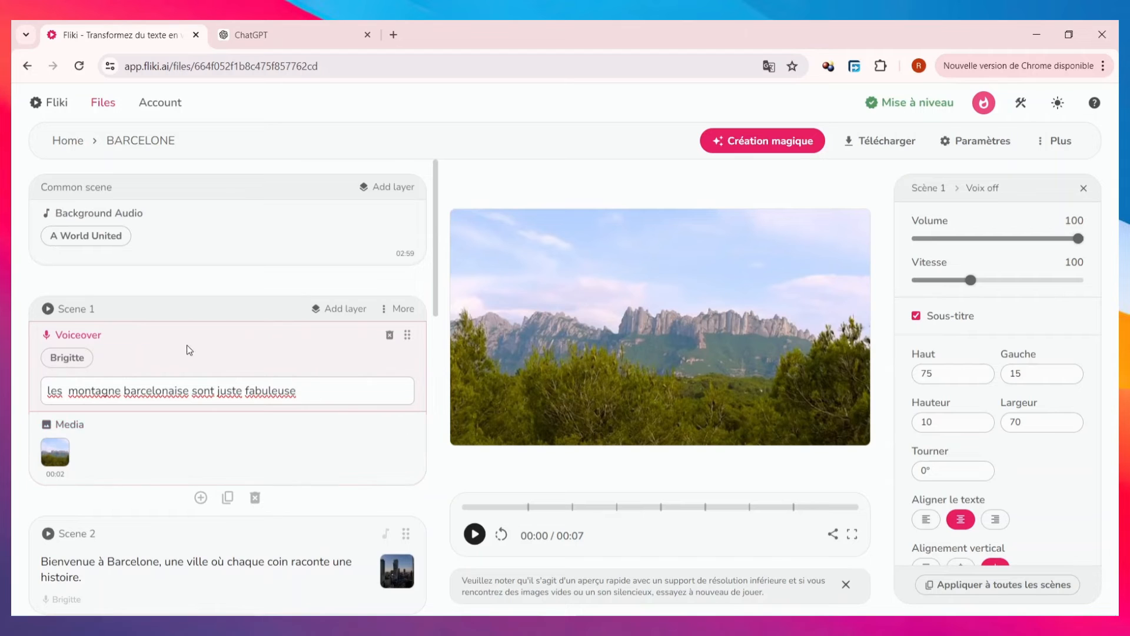
# Try reordering the scenes by moving the "Bienvenue à Barcelone" scene further down the list and back up
pyautogui.scroll(-3, 166, 417)
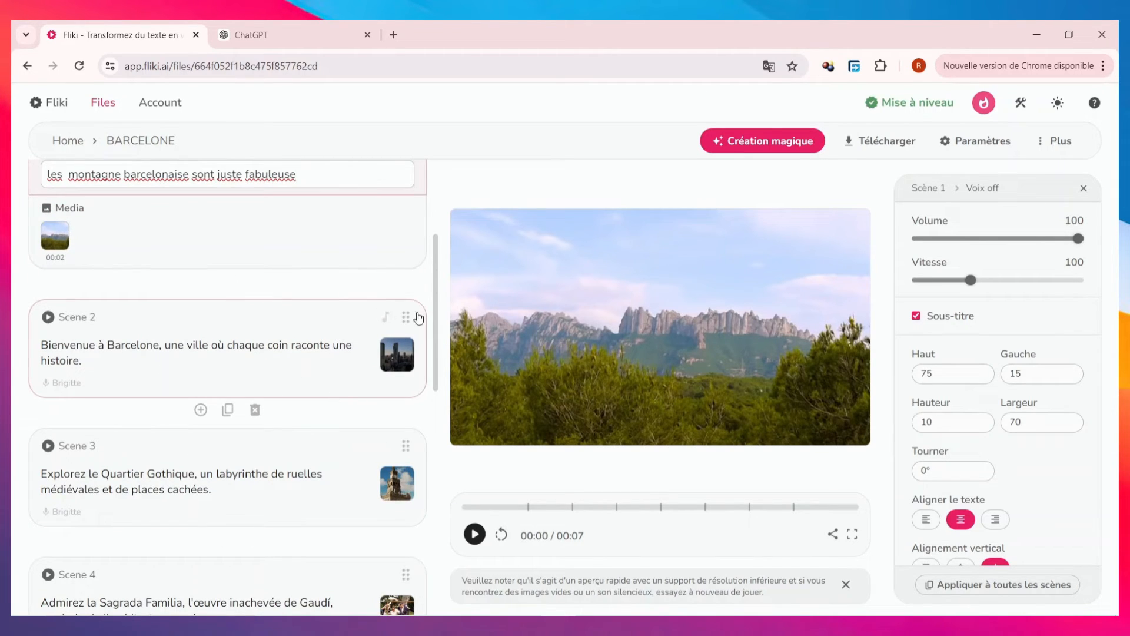
pyautogui.moveTo(406, 316); pyautogui.dragTo(396, 585)
pyautogui.moveTo(395, 442); pyautogui.dragTo(367, 271)
pyautogui.scroll(-7, 298, 464)
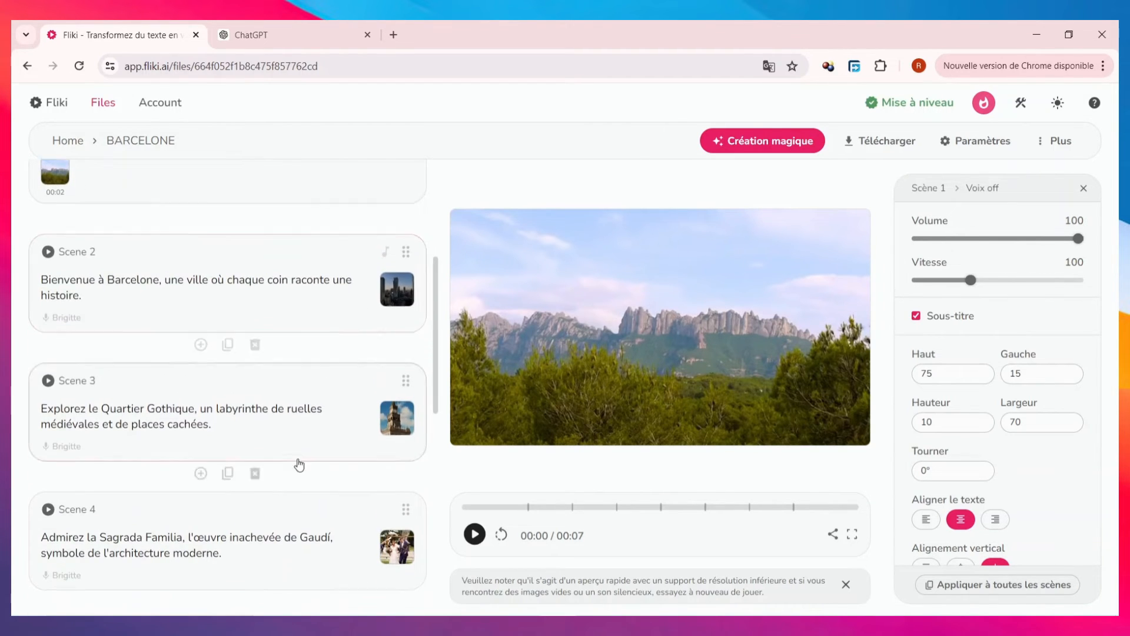
pyautogui.scroll(3, 329, 430)
pyautogui.scroll(7, 329, 430)
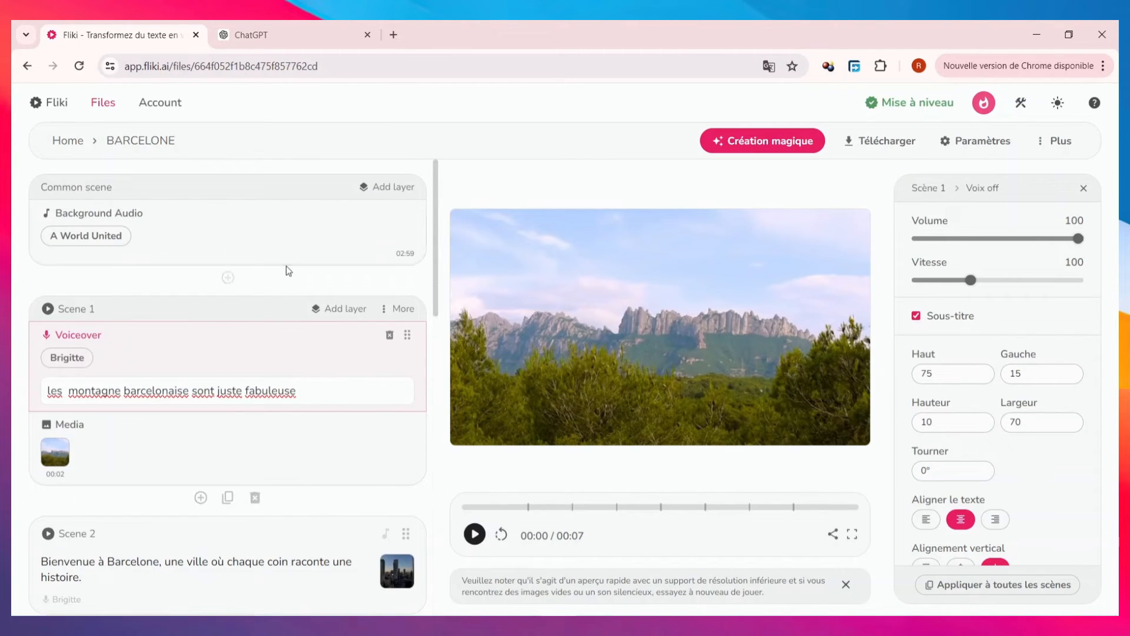
pyautogui.scroll(-3, 271, 359)
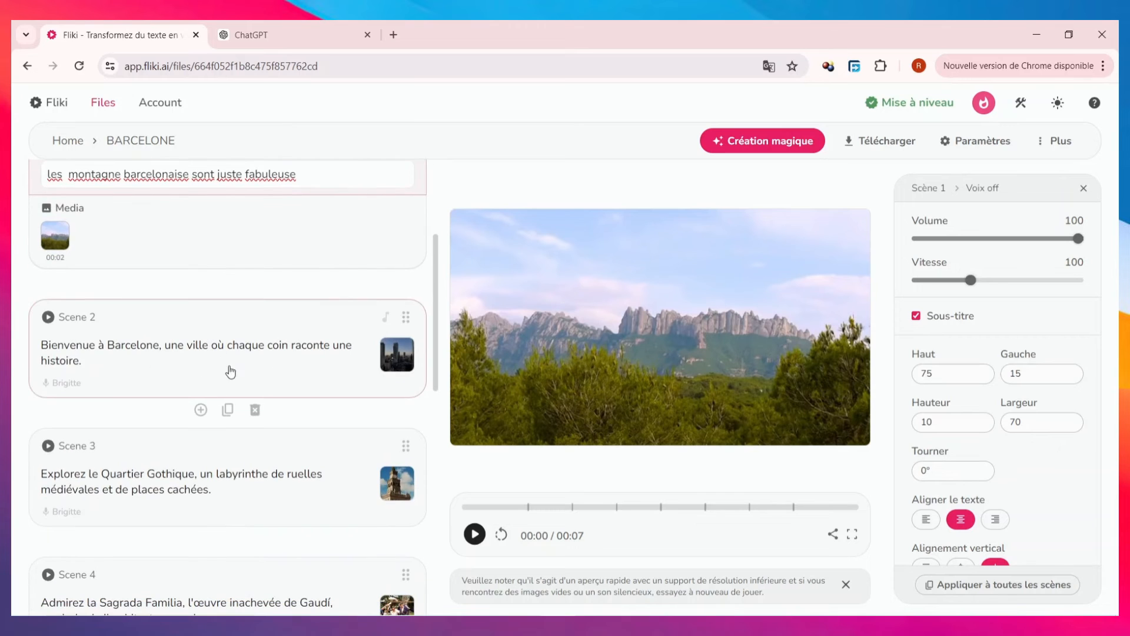
pyautogui.scroll(3, 187, 356)
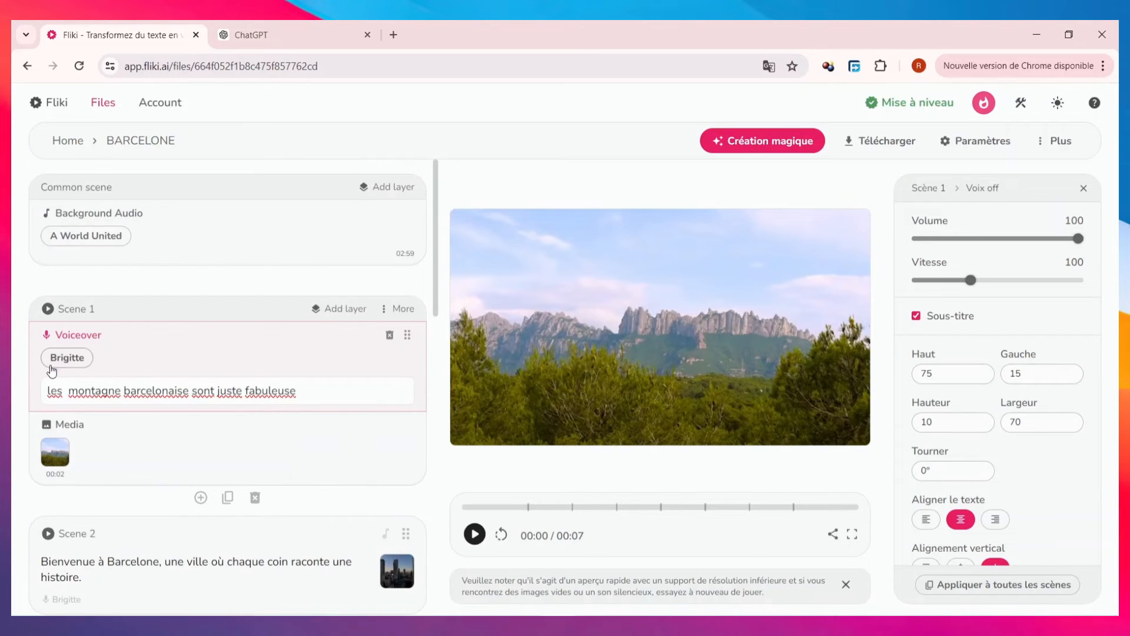
# Open the voice selection for Scene 1's voiceover and preview the Margot voice
pyautogui.click(67, 357)
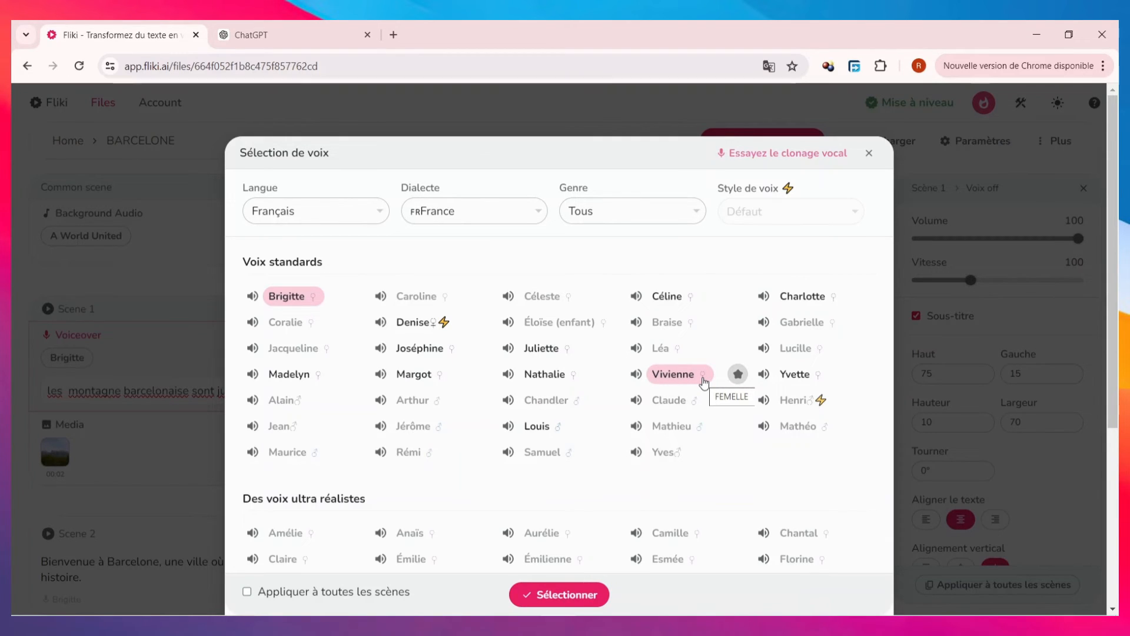
pyautogui.click(381, 376)
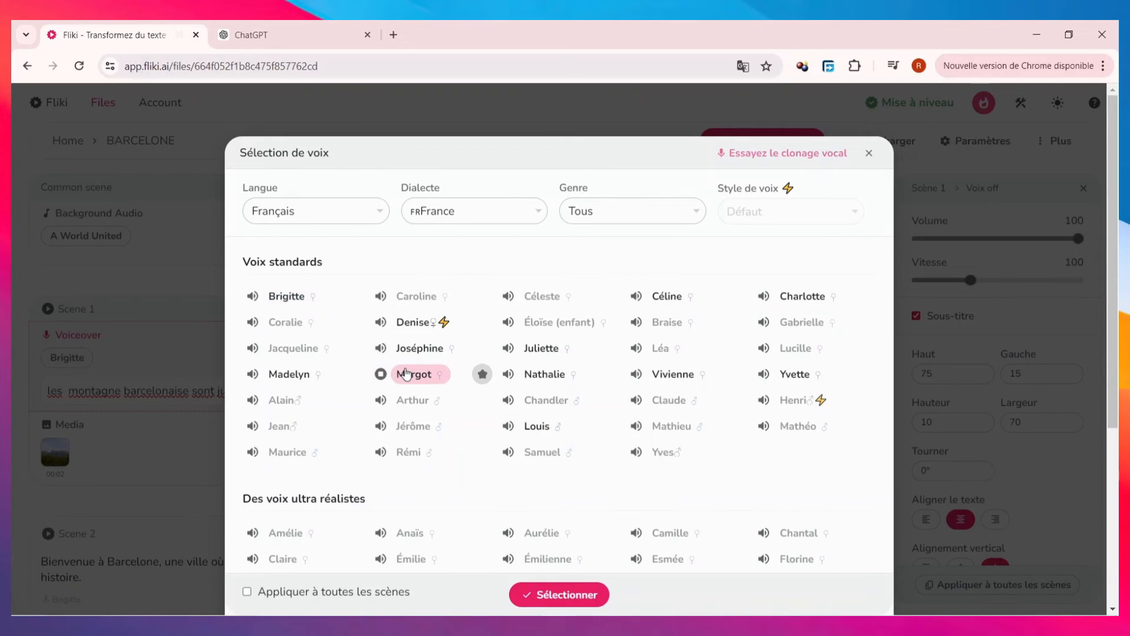
pyautogui.click(381, 378)
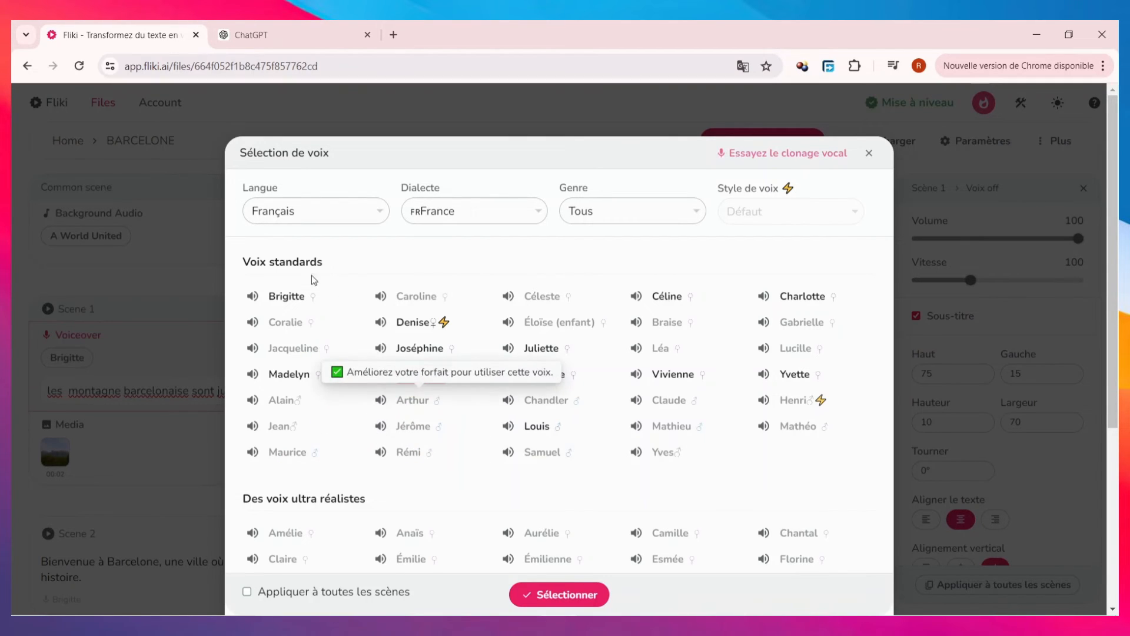
# Preview the Brigitte voice, select it for the voiceover and apply it to all scenes
pyautogui.click(262, 298)
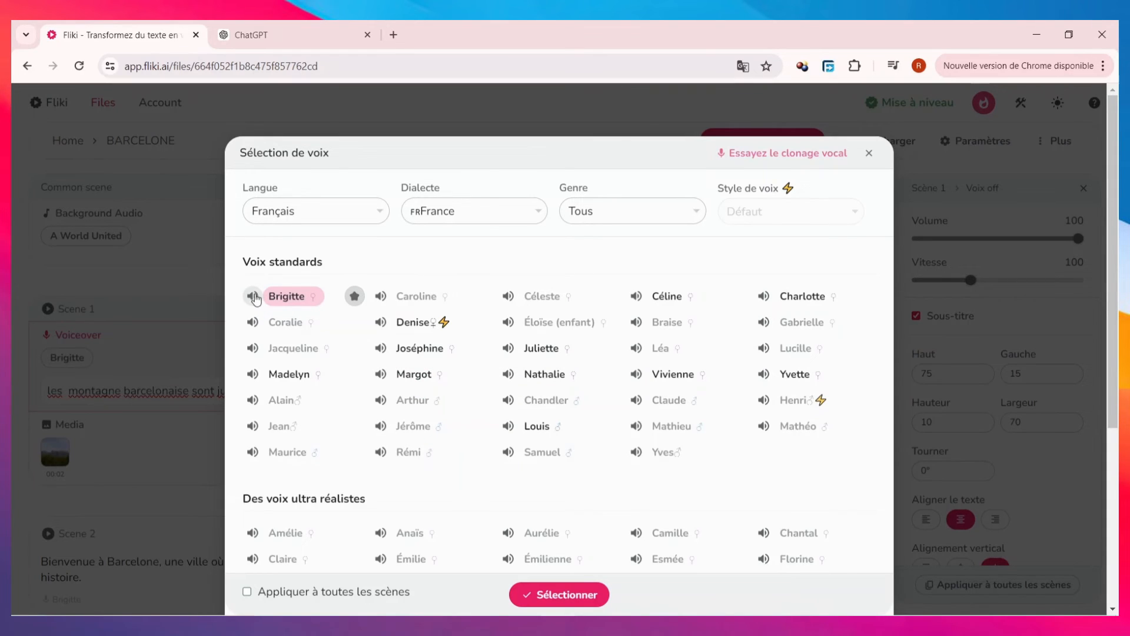
pyautogui.click(253, 296)
pyautogui.scroll(-5, 350, 353)
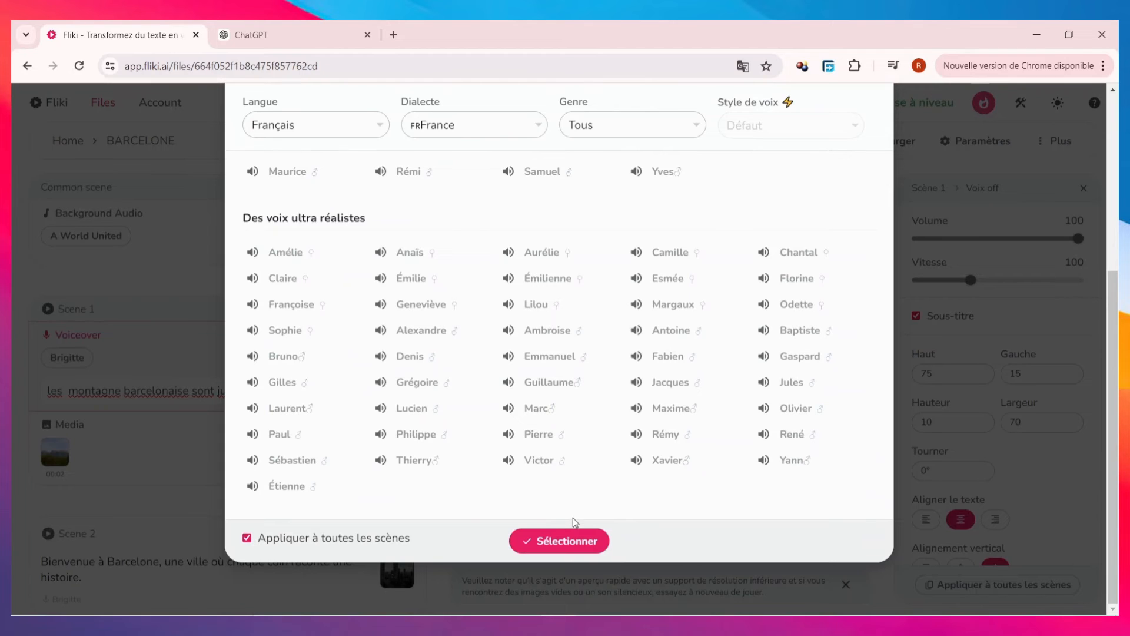
pyautogui.click(549, 539)
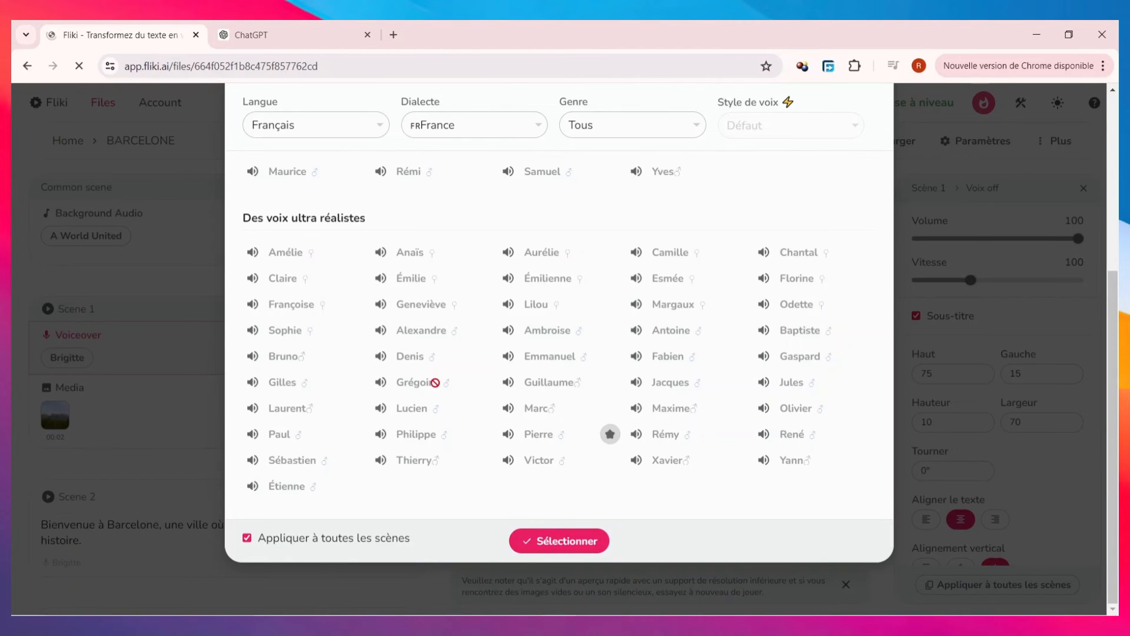
# Set the transition duration of Scene 5, the Parc Güell scene, to Moyen
pyautogui.scroll(-10, 144, 362)
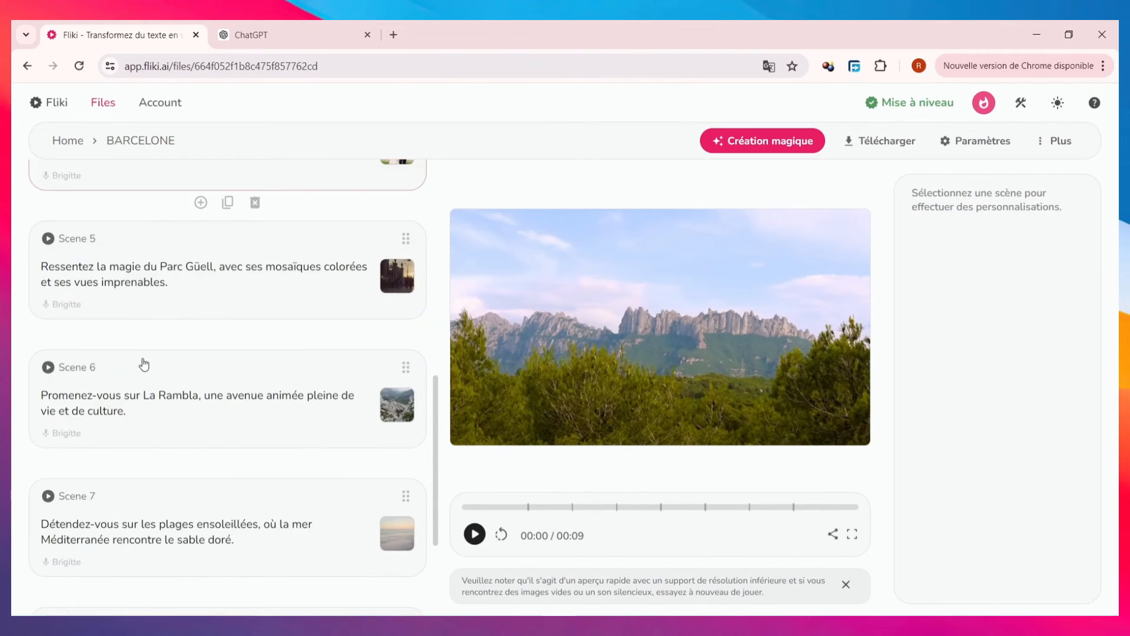
pyautogui.scroll(2, 138, 365)
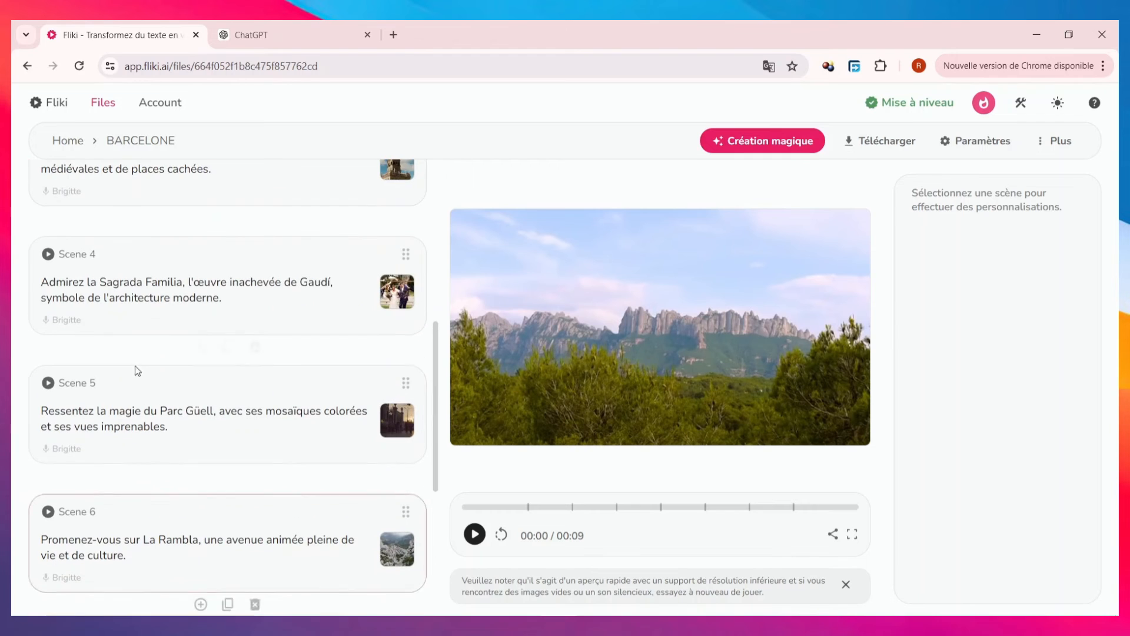
pyautogui.click(140, 418)
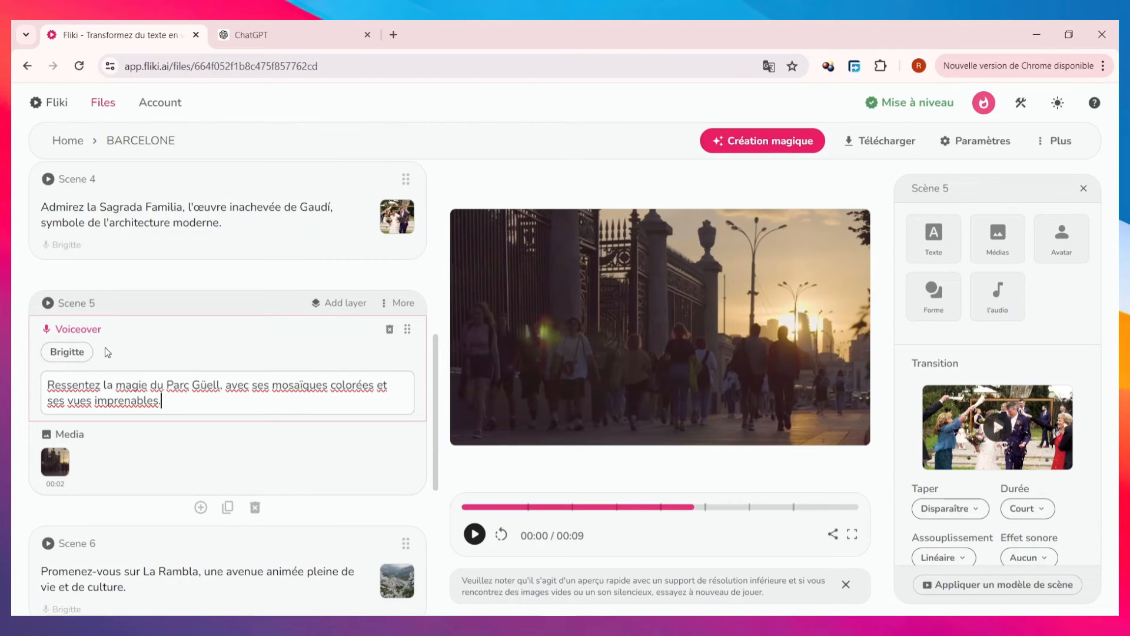
pyautogui.scroll(-6, 184, 356)
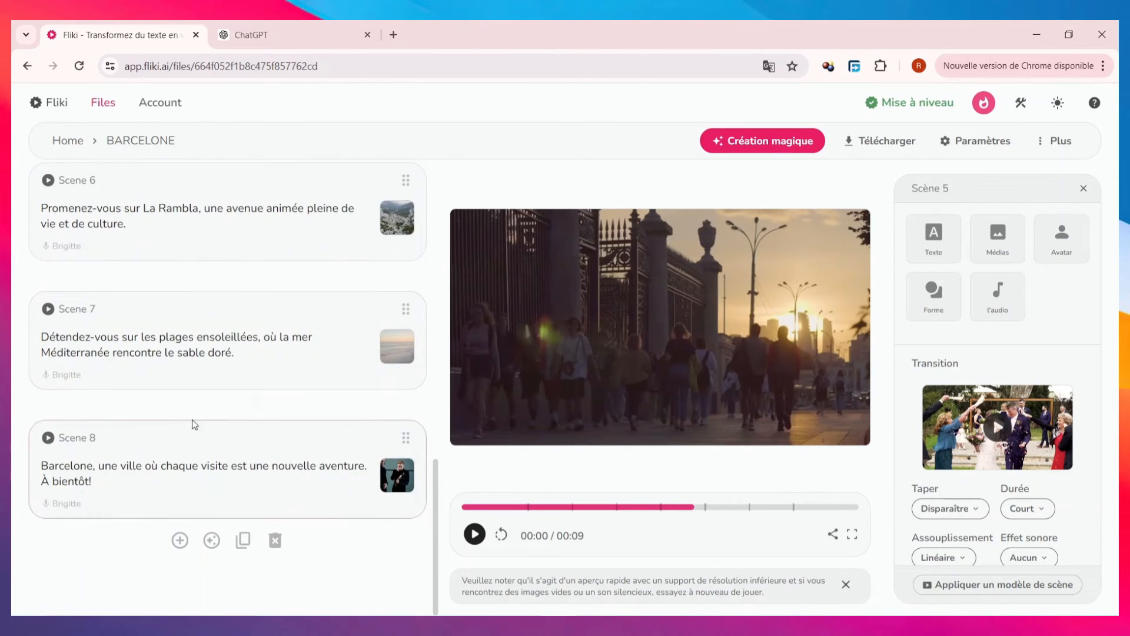
pyautogui.scroll(8, 361, 373)
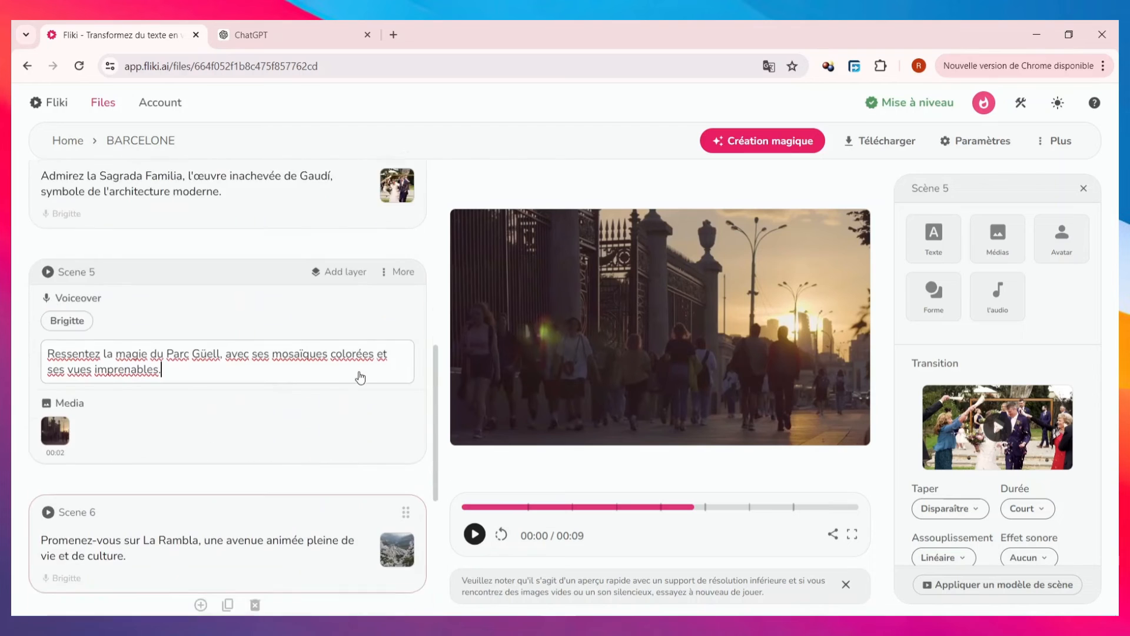
pyautogui.scroll(5, 364, 369)
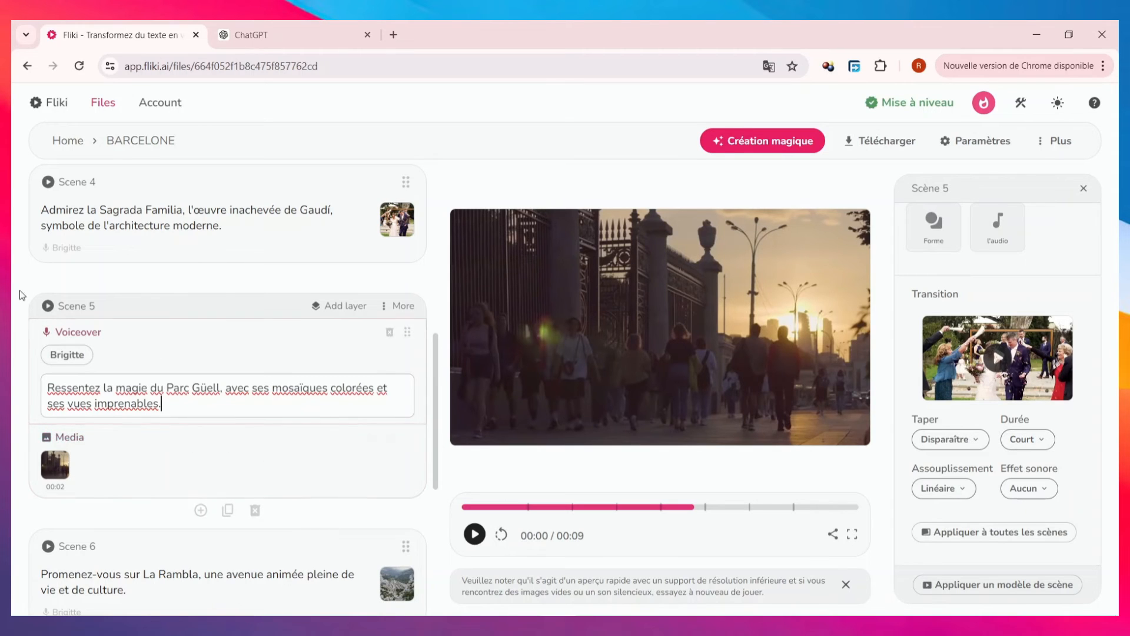
pyautogui.click(1018, 441)
pyautogui.click(1026, 463)
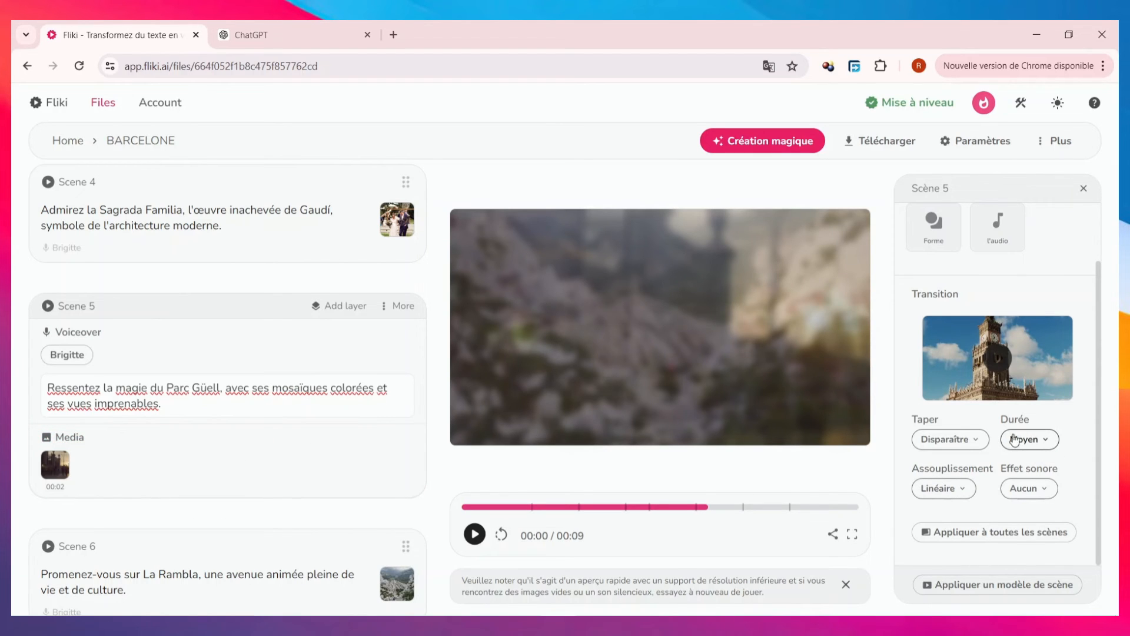
# Look through the sound effects offered for Scene 5's transition, from Cliquez sur to Whoosh, without choosing one
pyautogui.click(1027, 487)
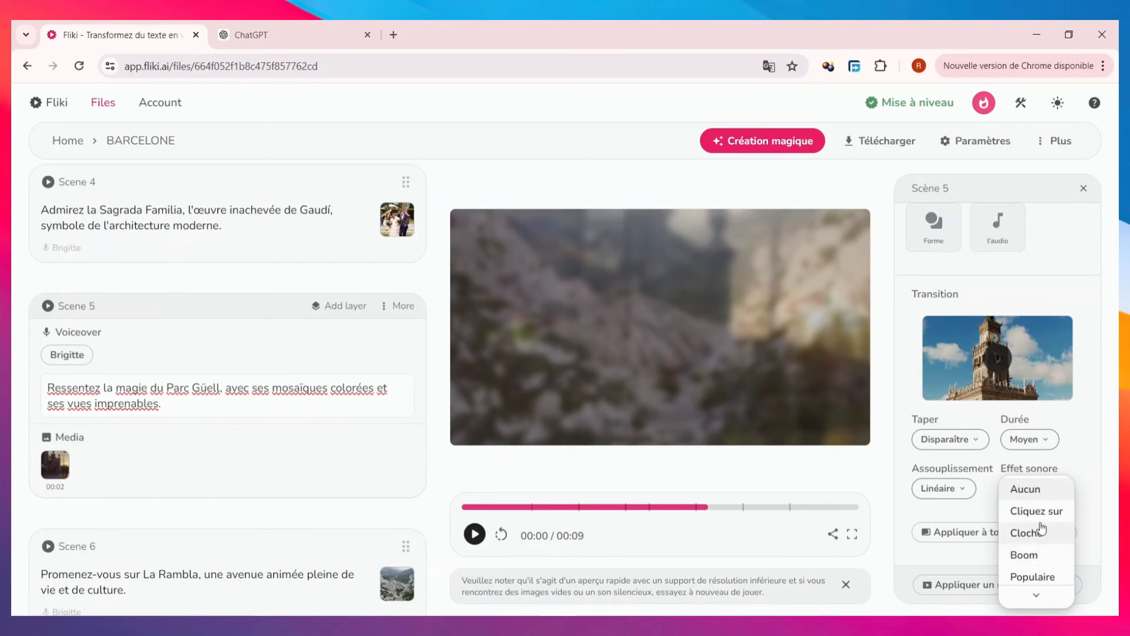
pyautogui.moveTo(1044, 597)
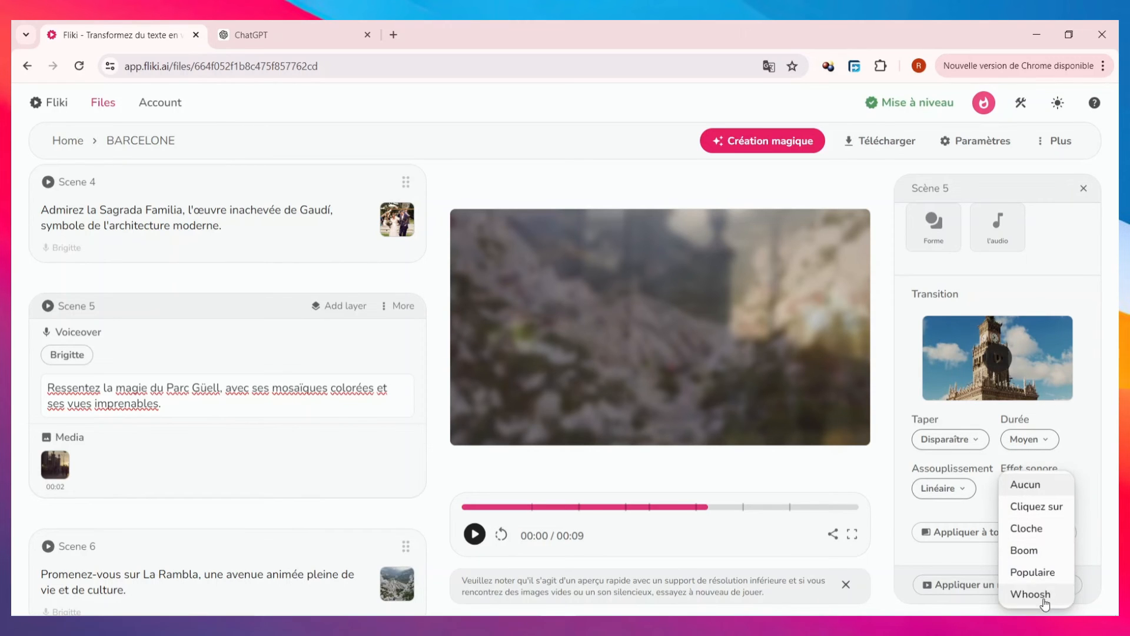
pyautogui.click(917, 517)
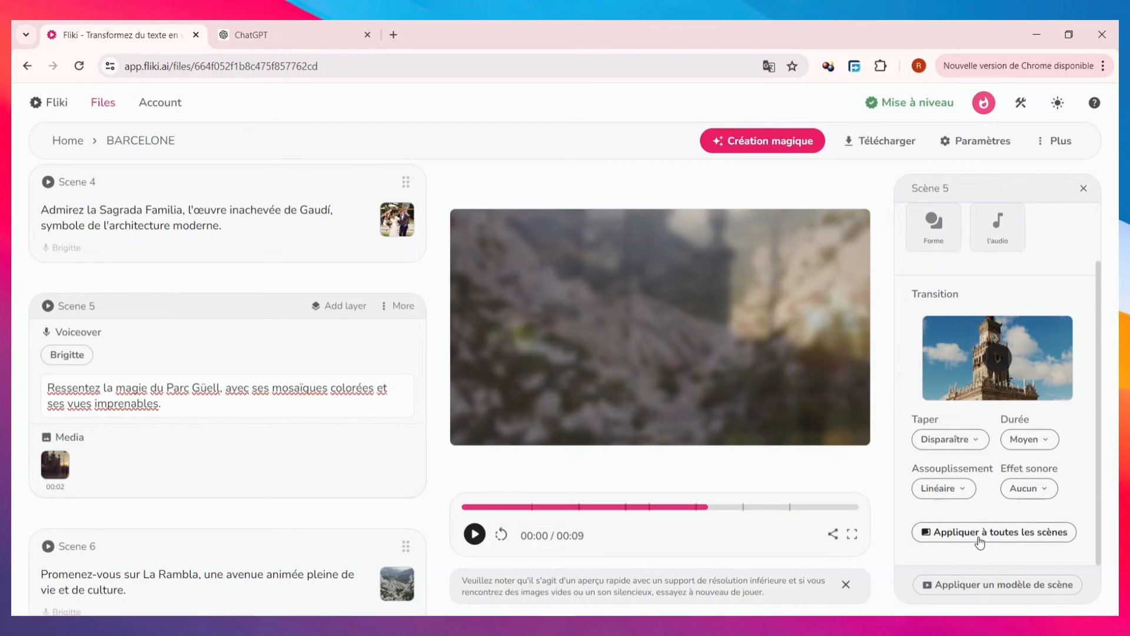
# Start a new export of the video at 720p in mp4 format
pyautogui.scroll(10, 88, 327)
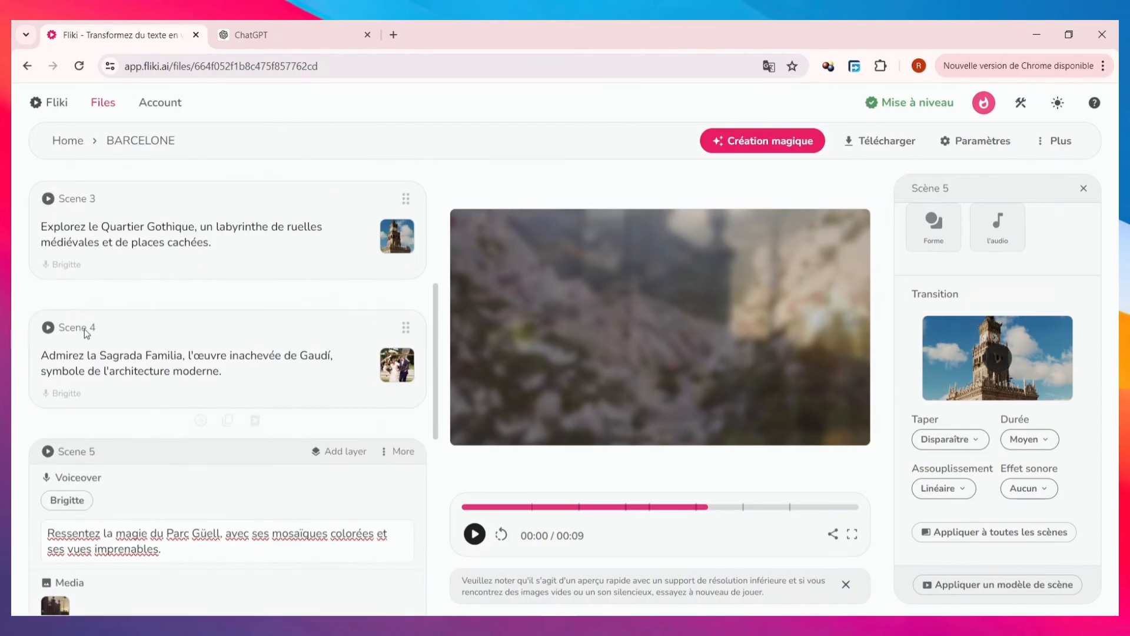
pyautogui.click(881, 141)
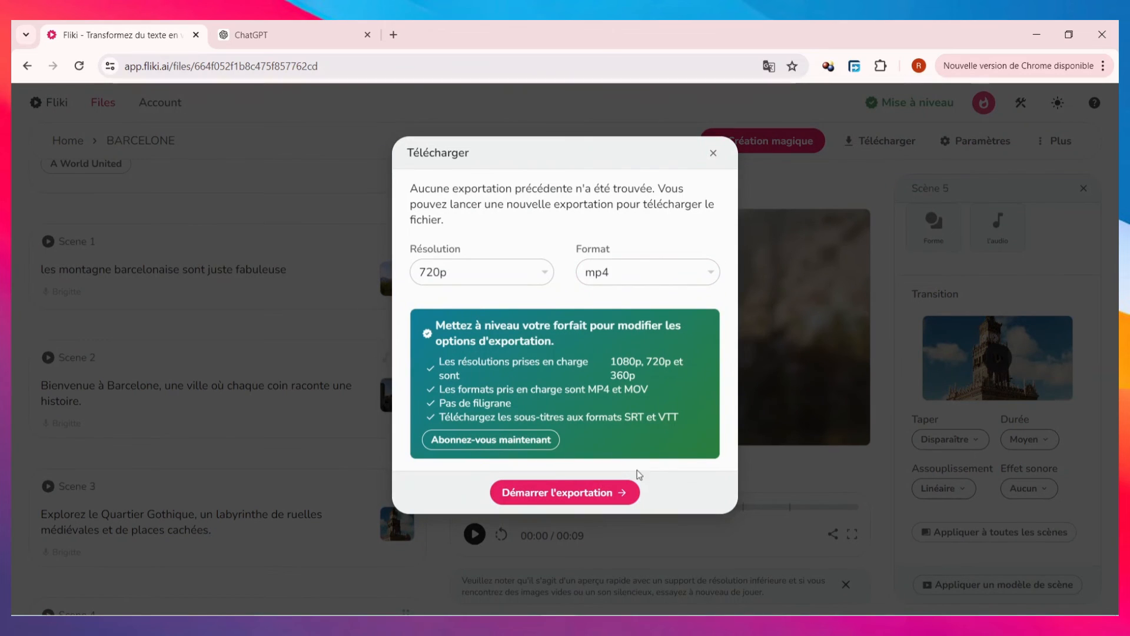
pyautogui.click(594, 494)
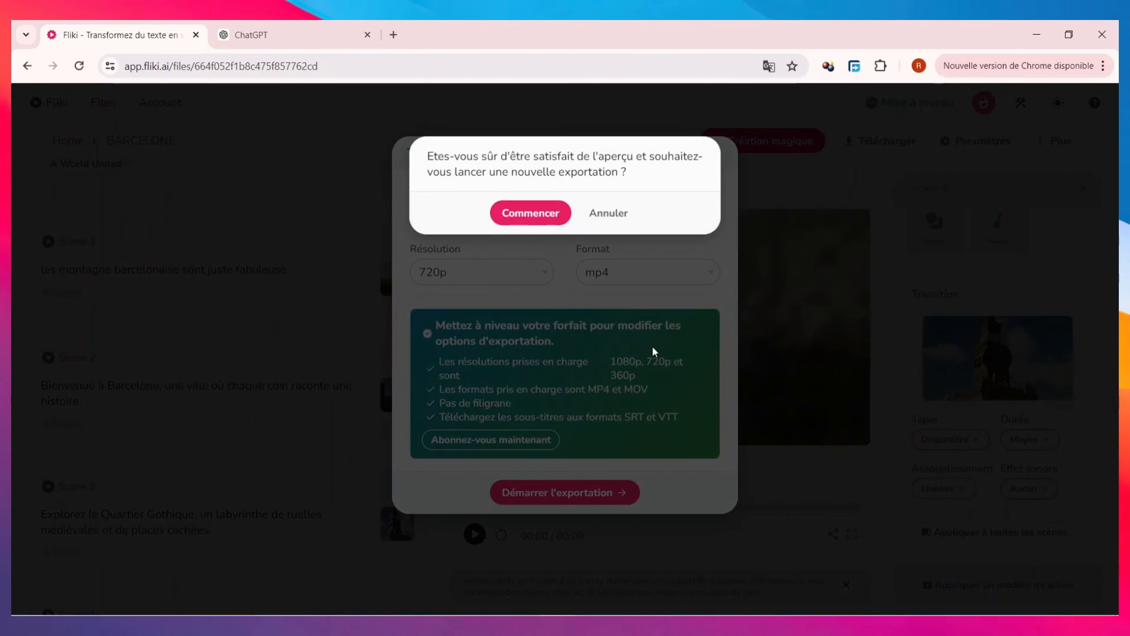
pyautogui.click(526, 217)
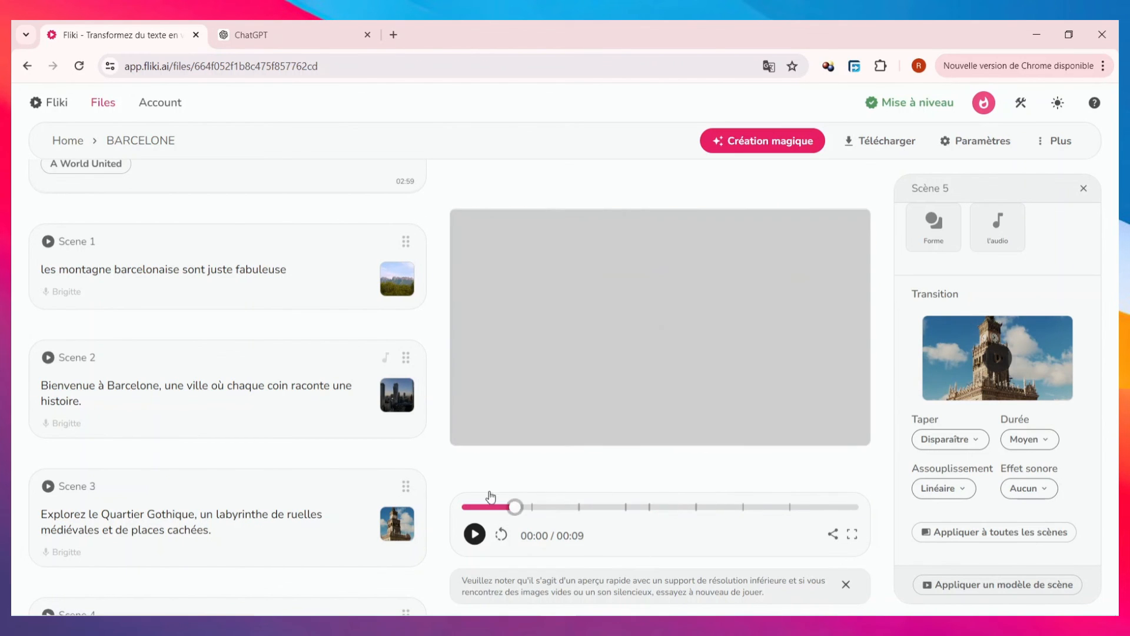
# Play the preview of the whole video and stop it in Scene 8
pyautogui.click(475, 534)
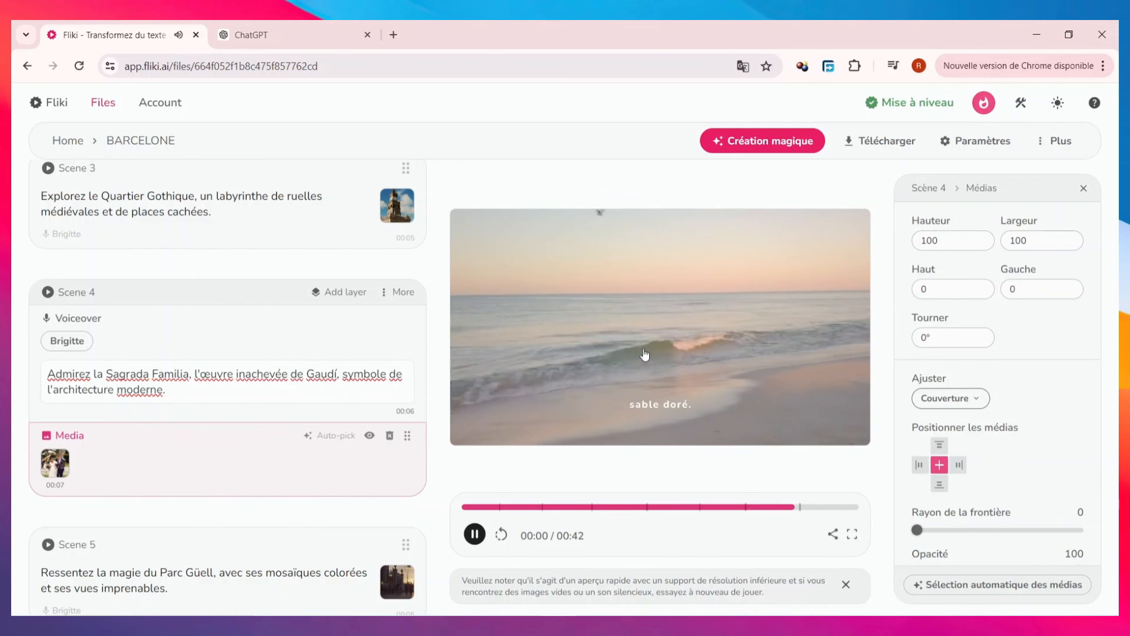
pyautogui.click(729, 317)
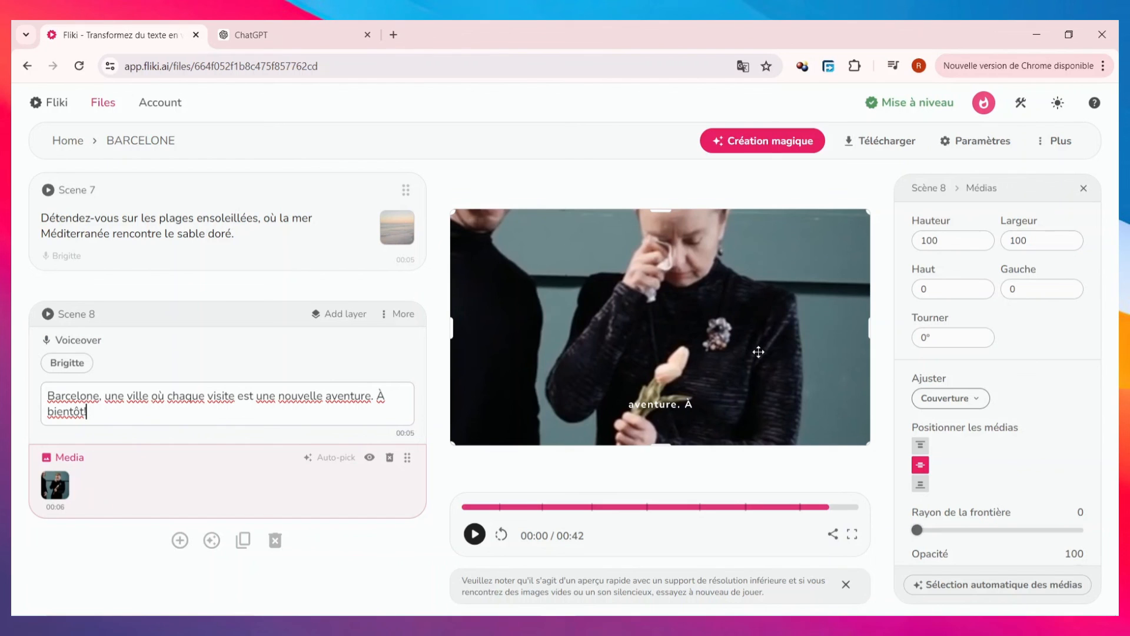